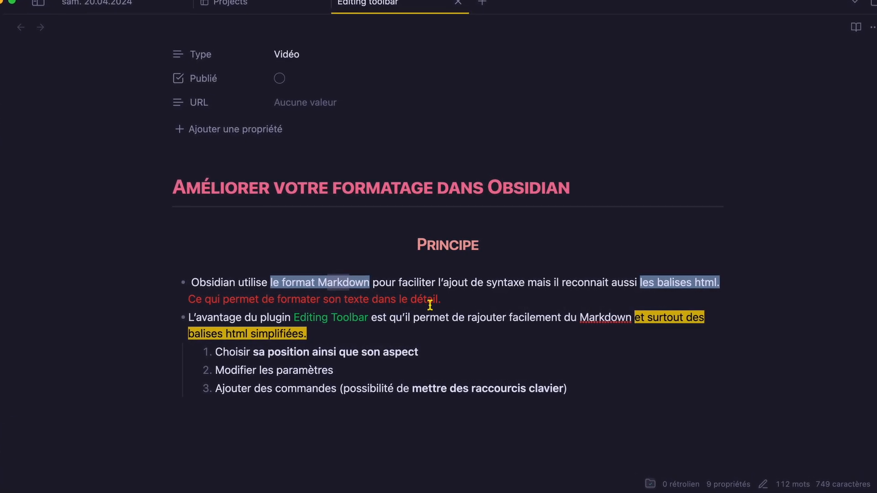
# Inspect the Markdown and HTML source behind the note's bold list text, red sentence and centred Principe heading.
pyautogui.click(419, 354)
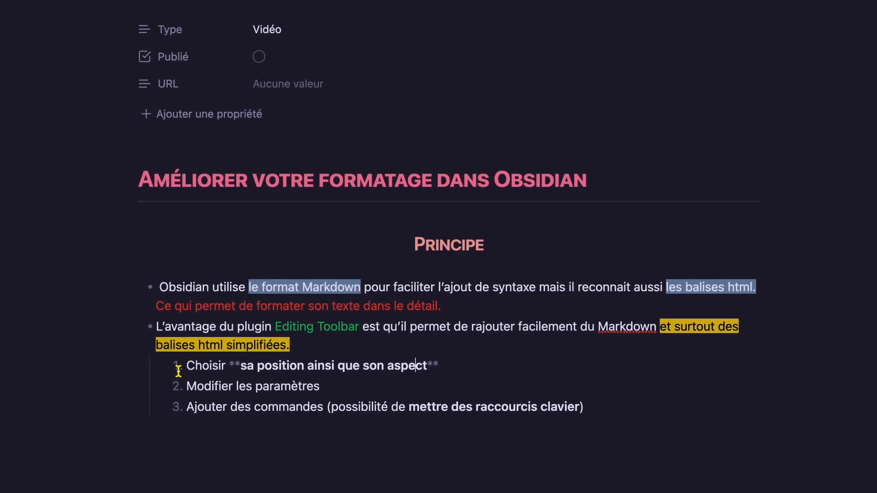
pyautogui.click(436, 400)
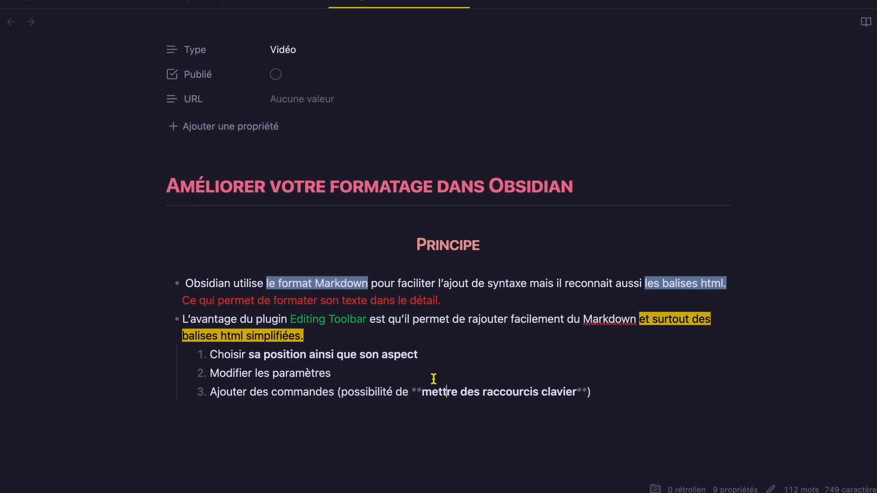
pyautogui.click(434, 376)
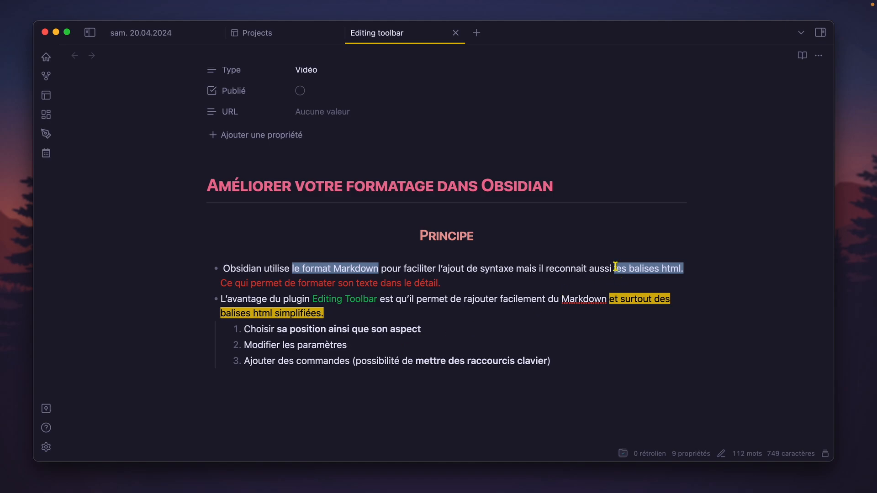
pyautogui.click(686, 267)
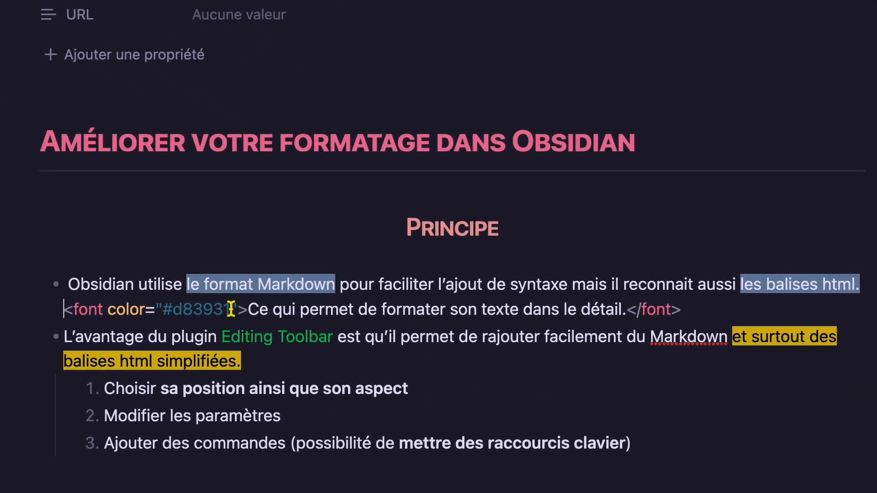
pyautogui.click(626, 284)
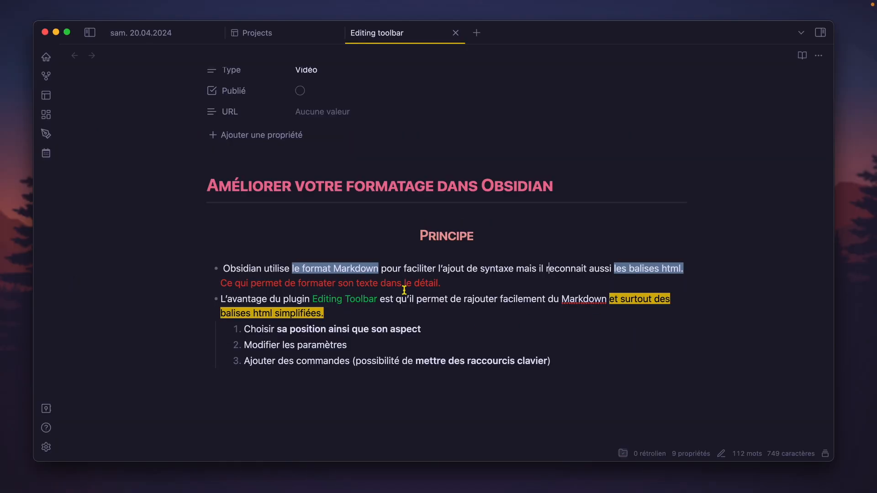
pyautogui.click(402, 284)
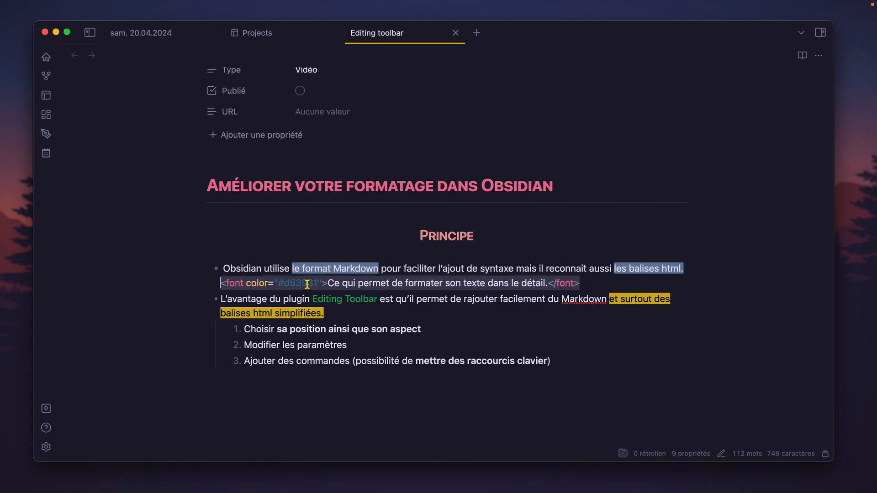
pyautogui.click(451, 237)
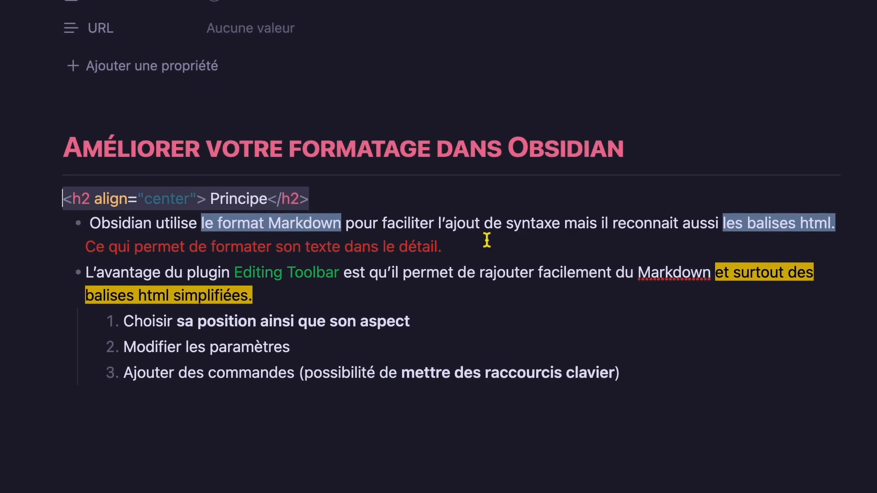
pyautogui.click(491, 219)
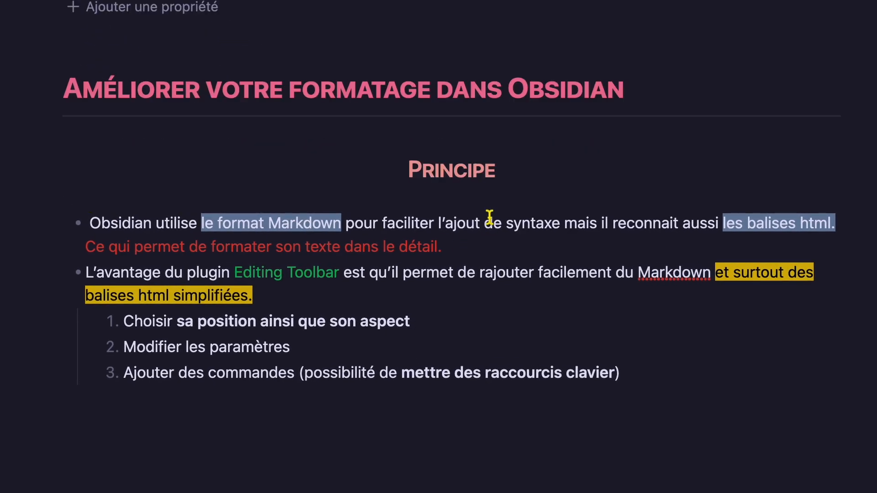
pyautogui.scroll(-3, 486, 249)
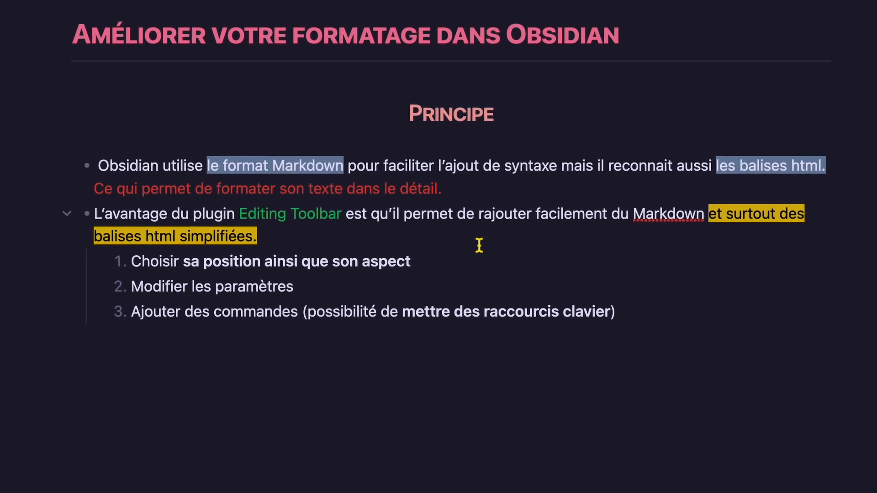
pyautogui.scroll(2, 479, 246)
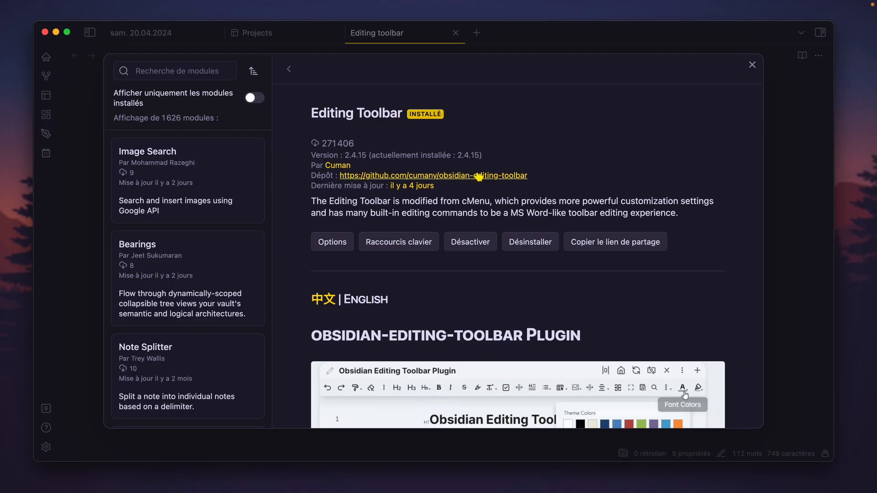
# Read through the Editing Toolbar plugin's description page and look over its options for append method, aesthetic and position.
pyautogui.scroll(-3, 394, 262)
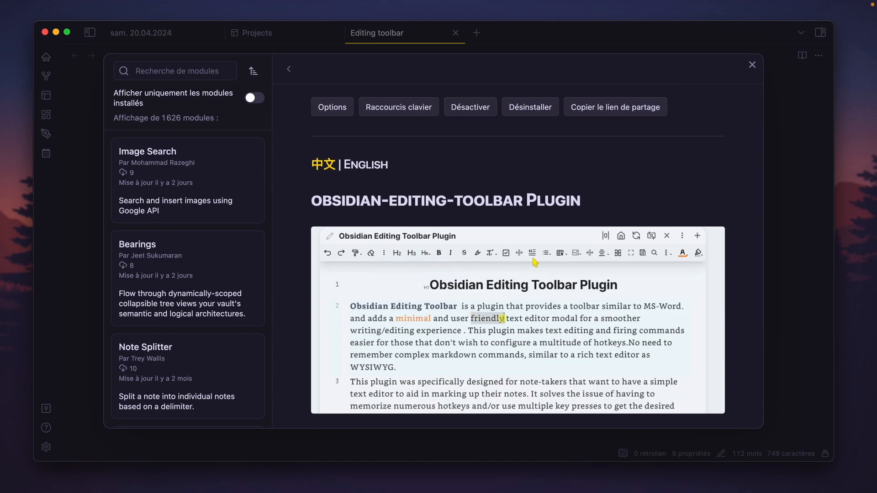
pyautogui.scroll(-1, 678, 259)
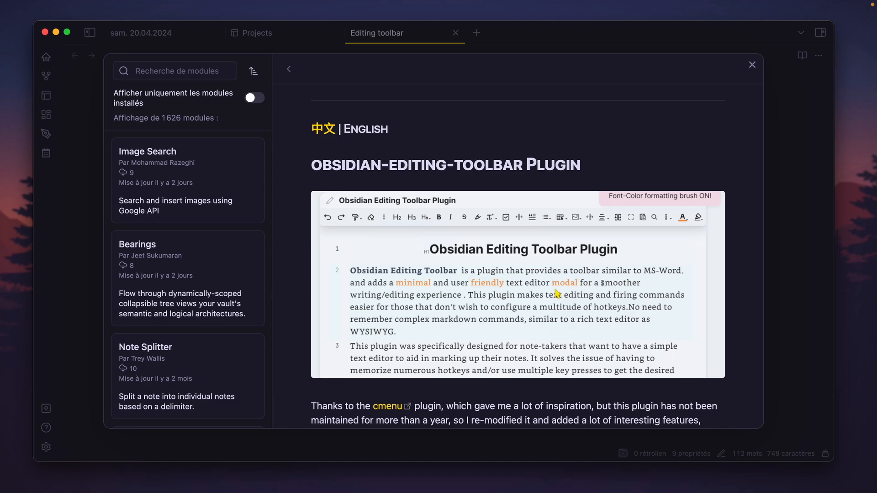
pyautogui.scroll(-9, 550, 299)
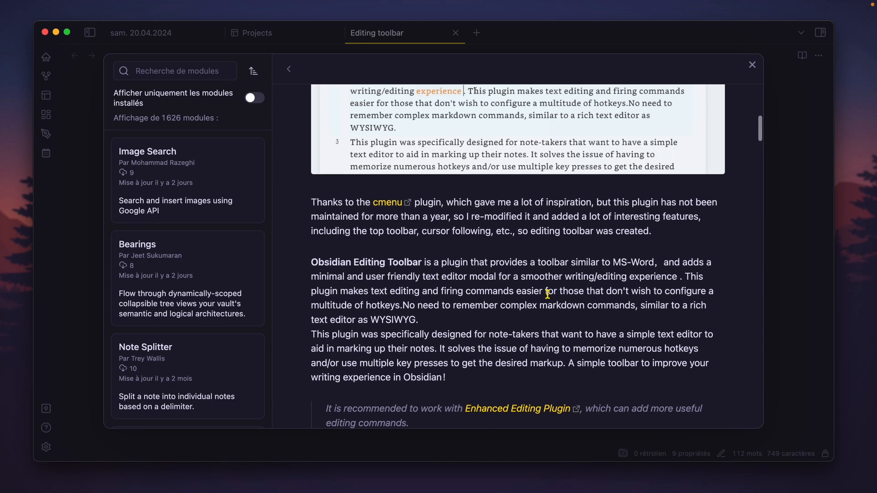
pyautogui.scroll(-3, 547, 302)
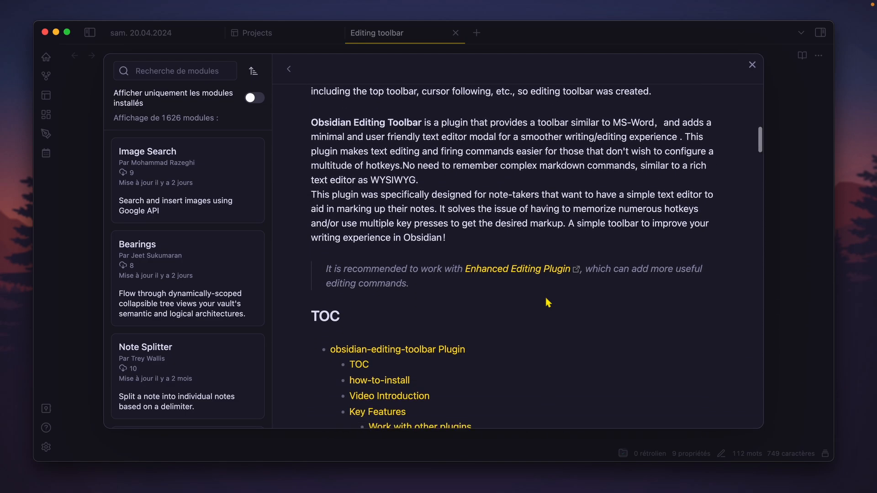
pyautogui.scroll(2, 421, 230)
pyautogui.scroll(10, 422, 230)
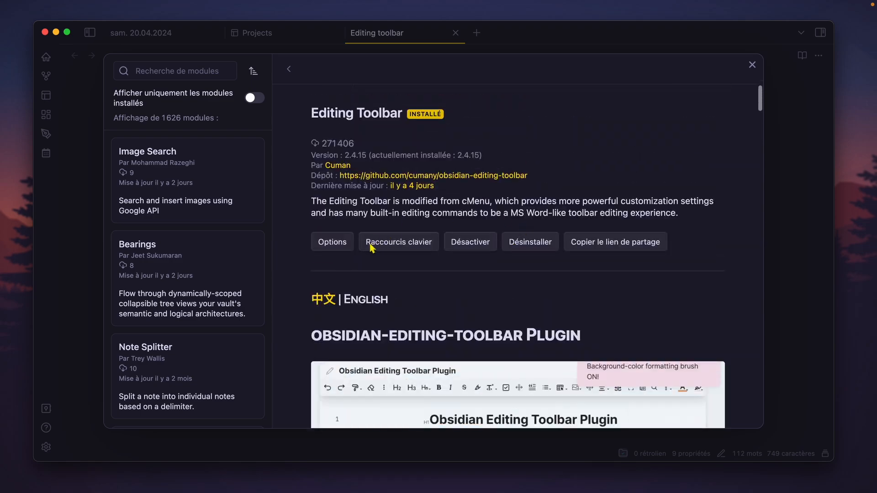
pyautogui.click(330, 244)
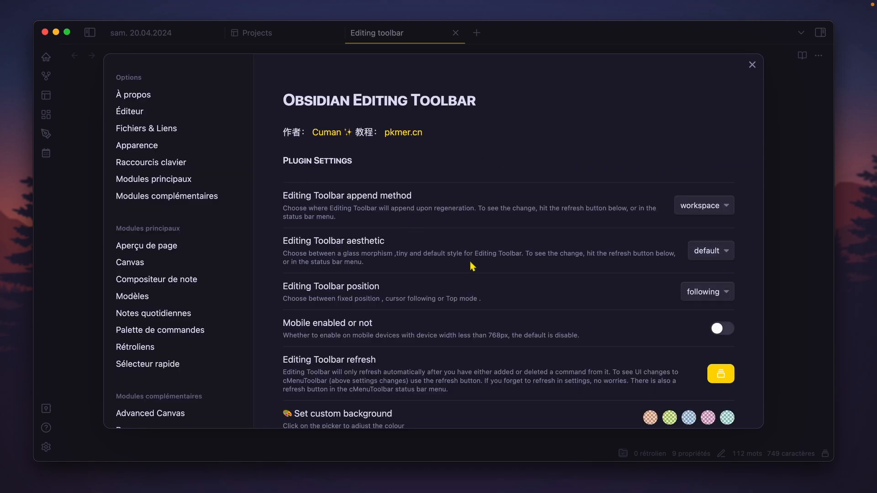
pyautogui.scroll(-1, 473, 266)
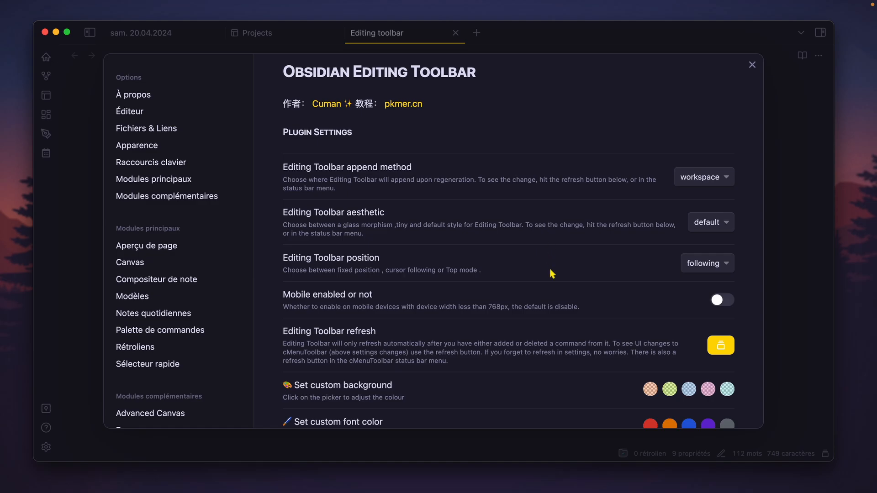
pyautogui.click(800, 239)
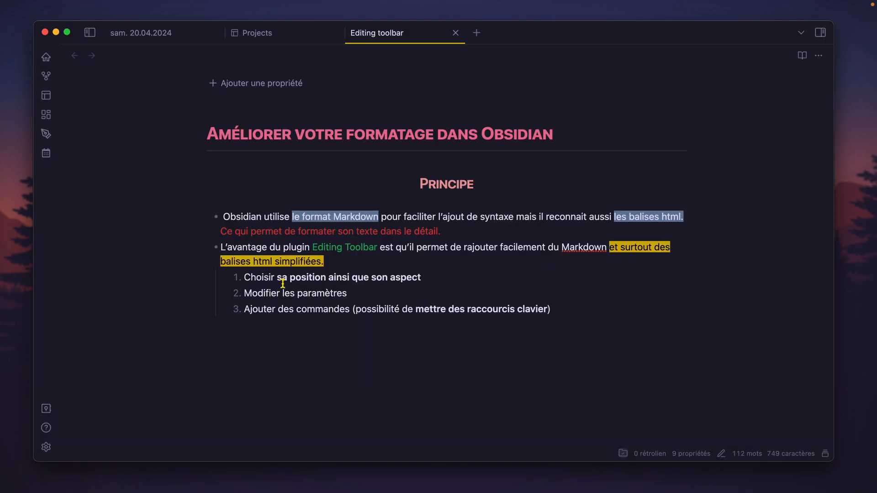
# Highlight "les paramètres" in the second list item with the light green #affad1 background and check the resulting HTML tag.
pyautogui.moveTo(349, 294); pyautogui.dragTo(279, 295)
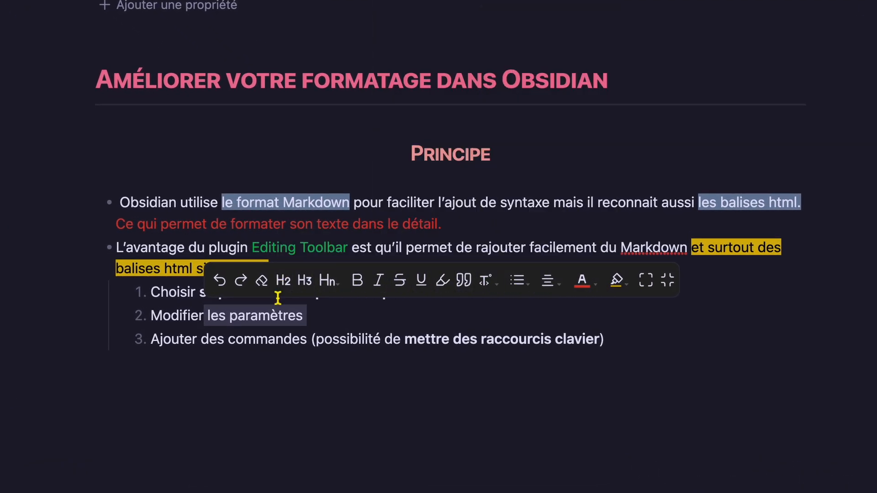
pyautogui.moveTo(335, 284)
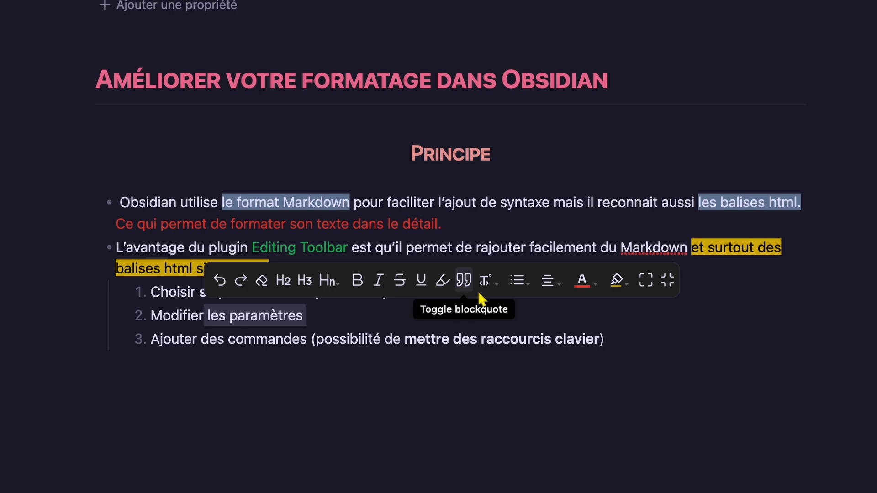
pyautogui.moveTo(554, 287)
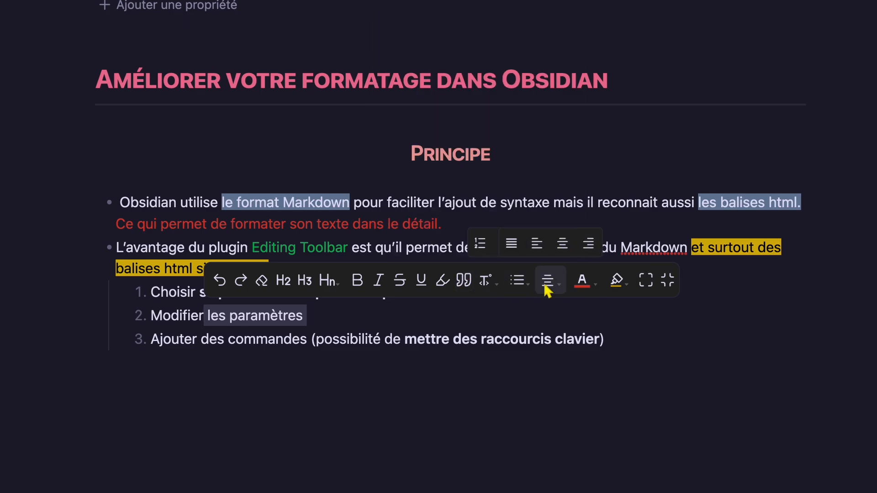
pyautogui.moveTo(594, 290)
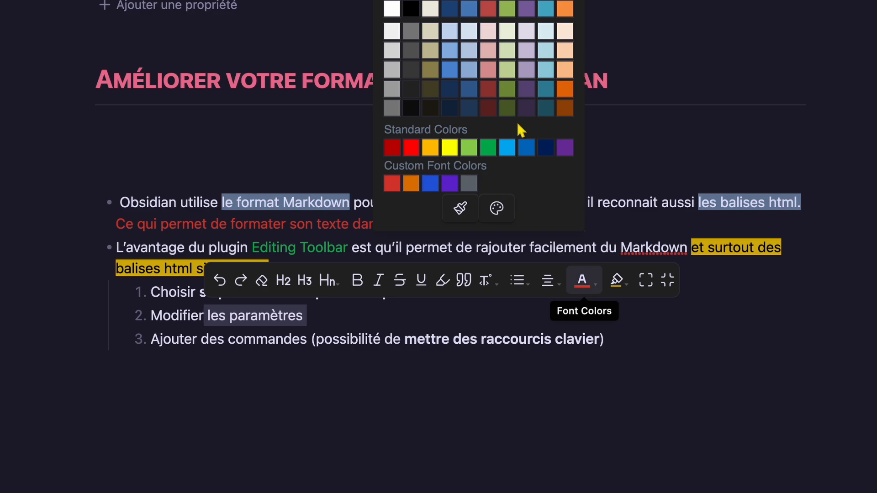
pyautogui.moveTo(621, 292)
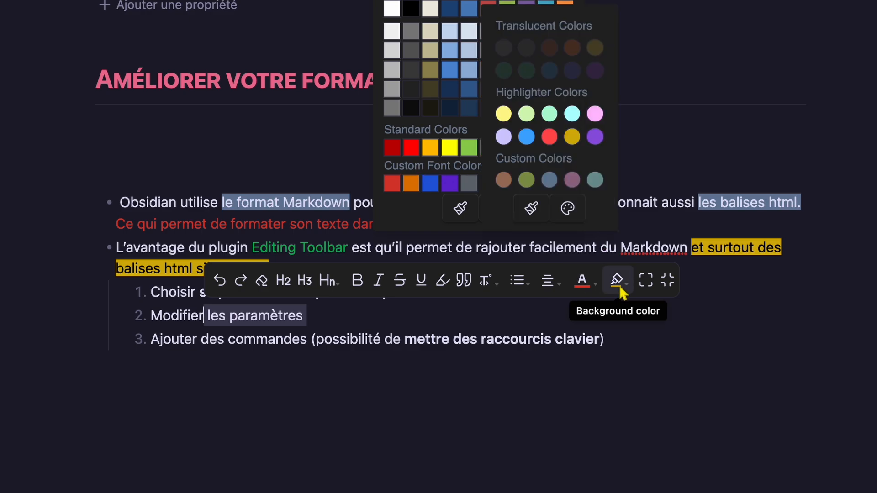
pyautogui.click(553, 118)
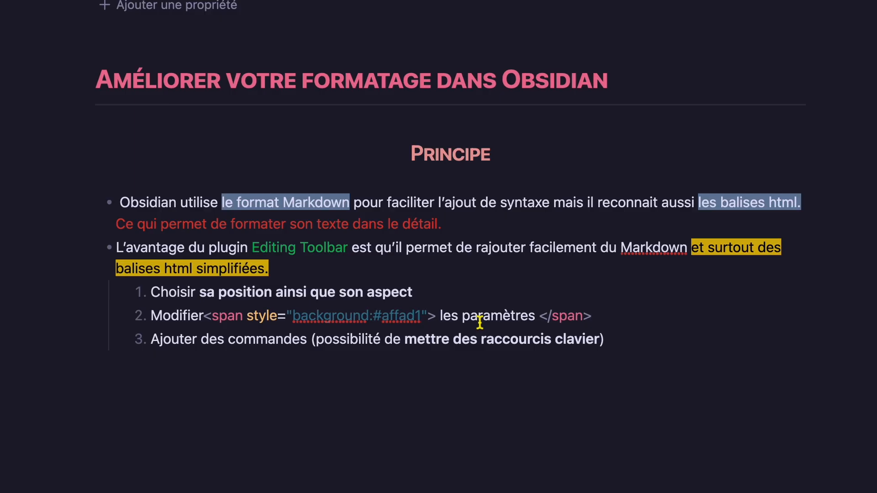
pyautogui.click(464, 299)
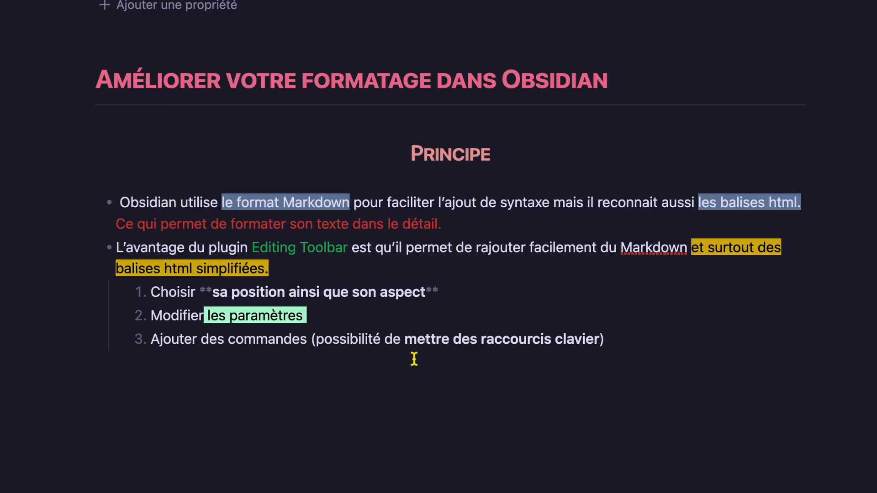
pyautogui.click(298, 314)
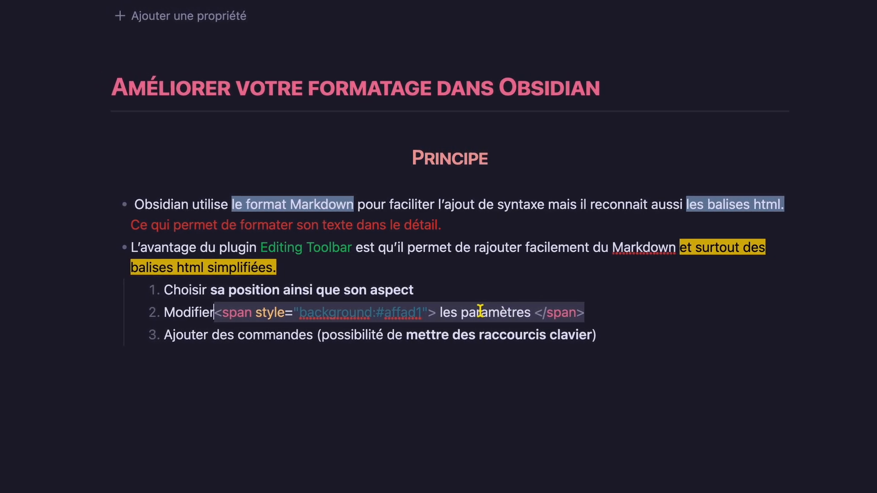
pyautogui.click(441, 288)
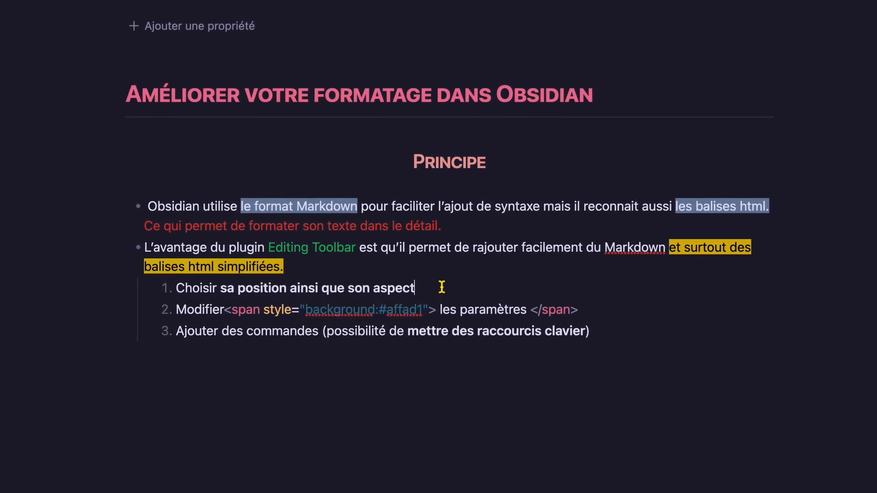
# Right-align the whole third list item, "Ajouter des commandes (possibilité de mettre des raccourcis clavier)".
pyautogui.click(602, 331)
pyautogui.moveTo(560, 333); pyautogui.dragTo(216, 332)
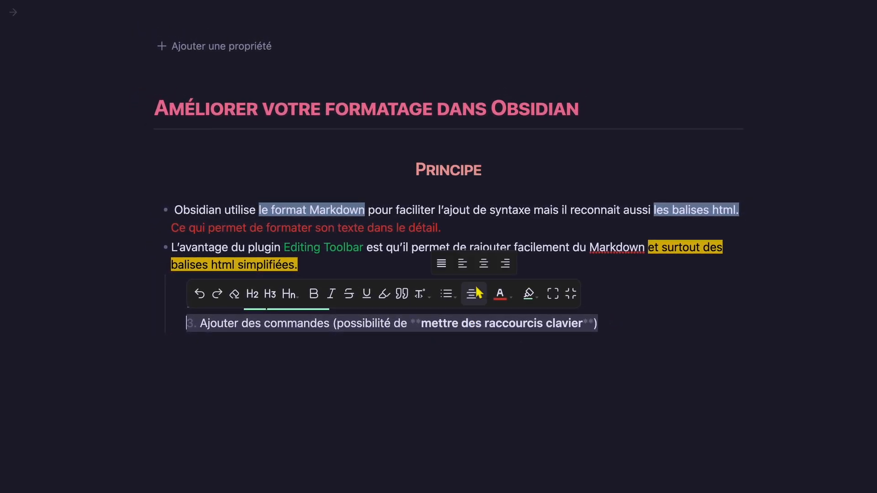
pyautogui.moveTo(472, 294)
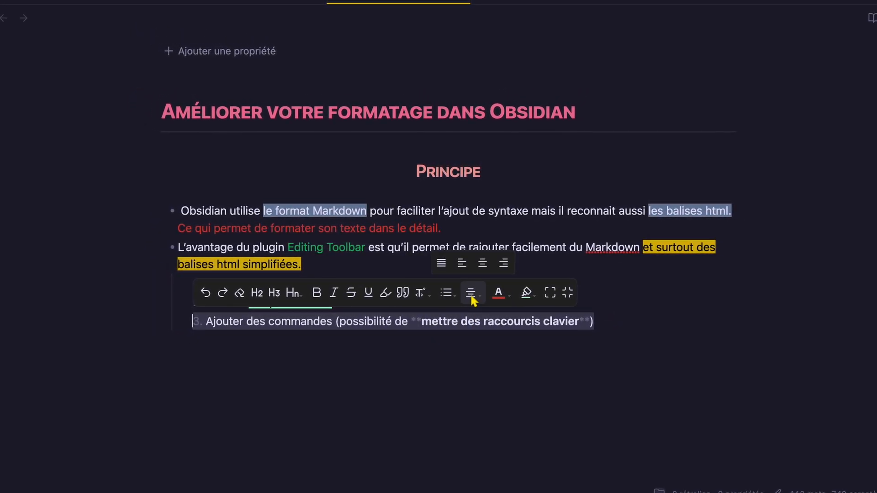
pyautogui.click(502, 265)
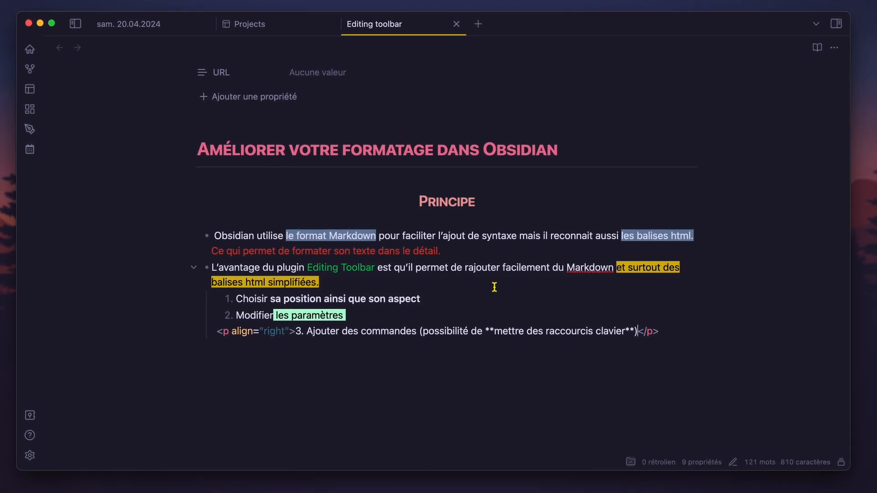
pyautogui.click(492, 299)
pyautogui.click(371, 342)
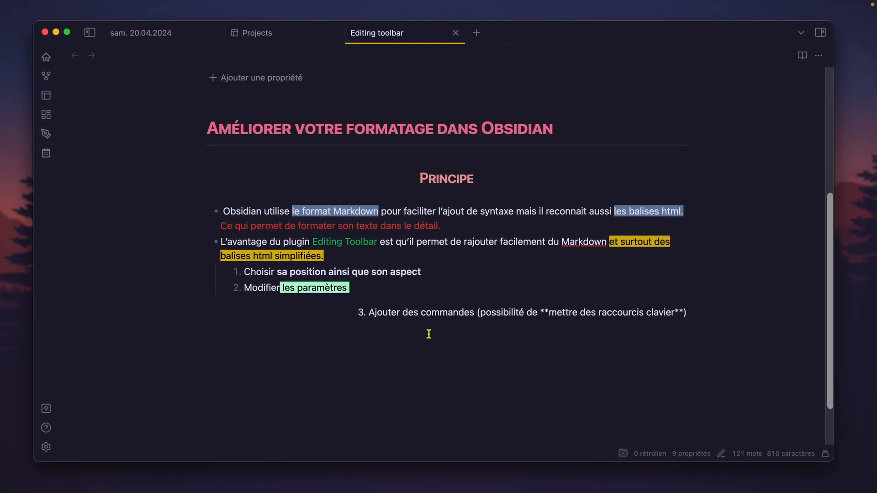
# Clear all formatting from the entire "Ajouter des commandes" line, including its alignment tags and bold markers.
pyautogui.click(543, 314)
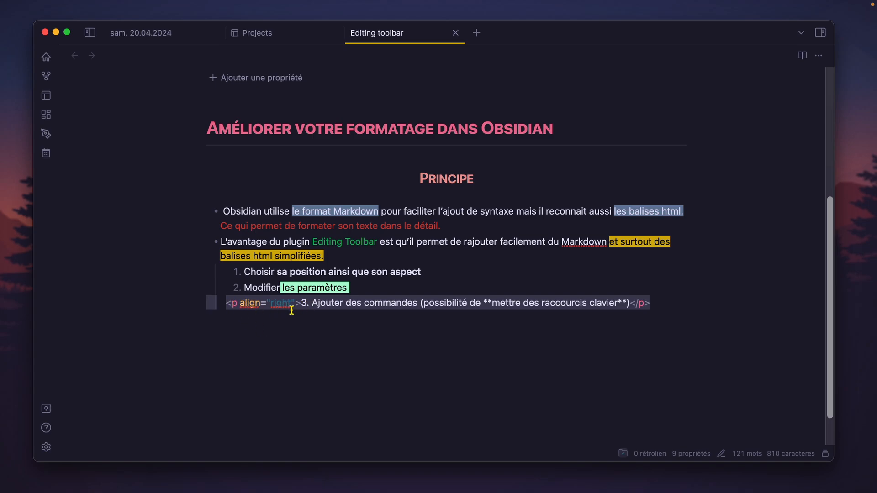
pyautogui.doubleClick(581, 305)
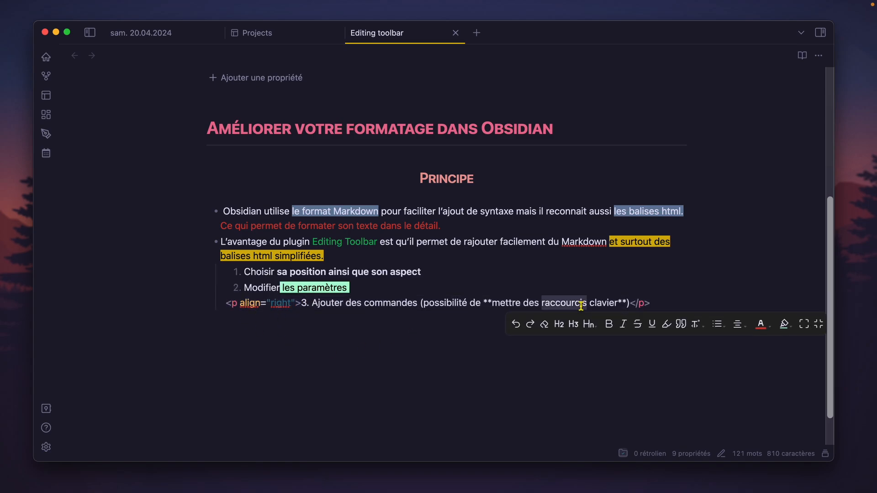
pyautogui.moveTo(654, 304); pyautogui.dragTo(213, 299)
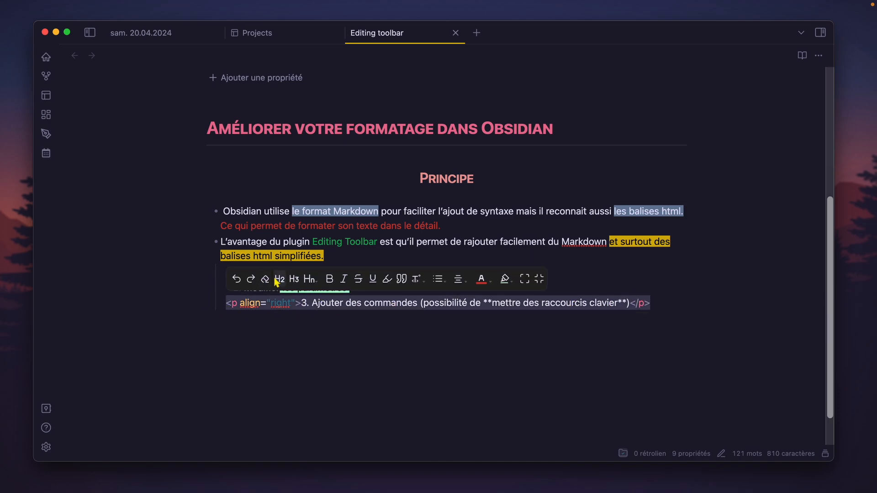
pyautogui.click(264, 279)
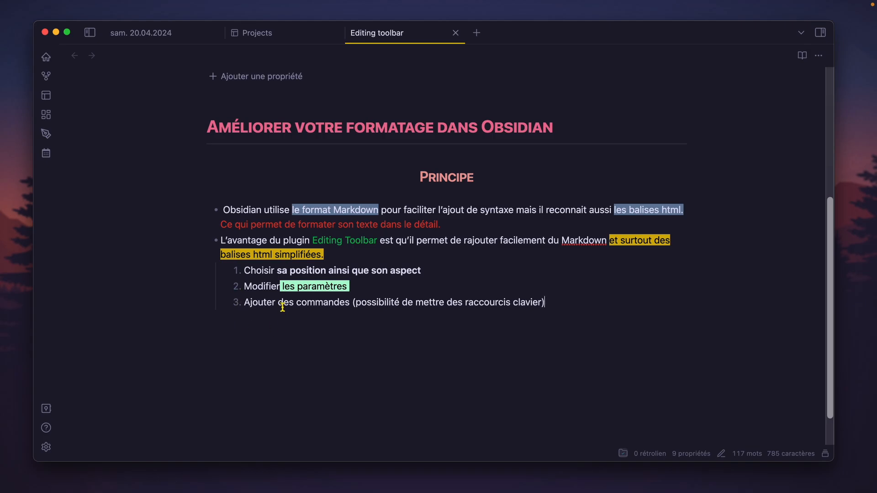
# Review the Editing Toolbar plugin settings and select the end of the third list item to bring up the floating toolbar.
pyautogui.click(46, 448)
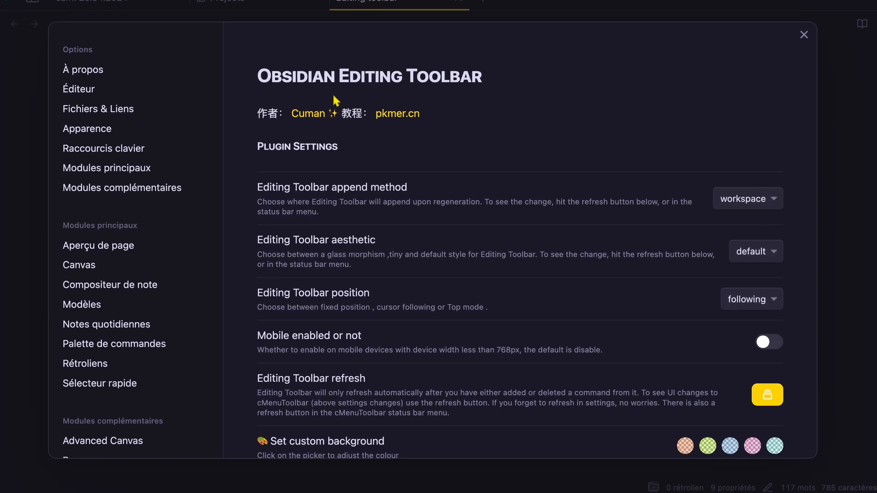
pyautogui.scroll(-1, 413, 216)
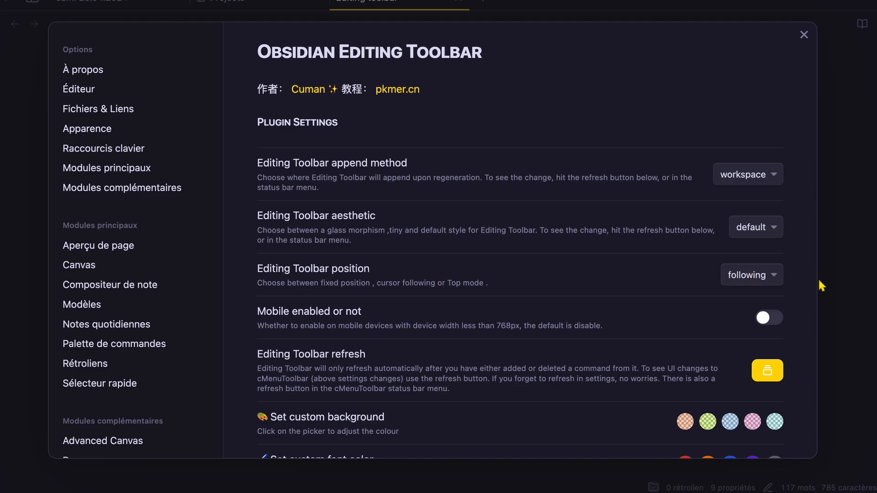
pyautogui.click(841, 286)
pyautogui.moveTo(449, 319); pyautogui.dragTo(304, 312)
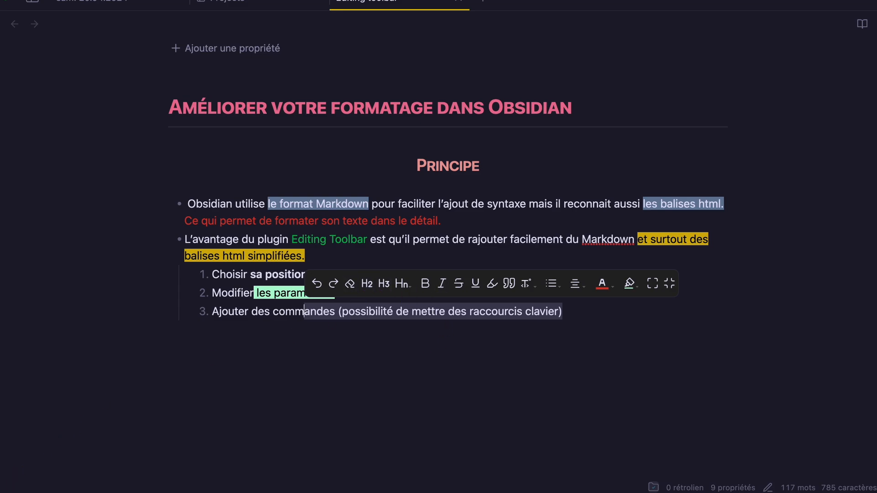
# Set the Editing Toolbar position to top and return to the note to view the toolbar.
pyautogui.click(23, 492)
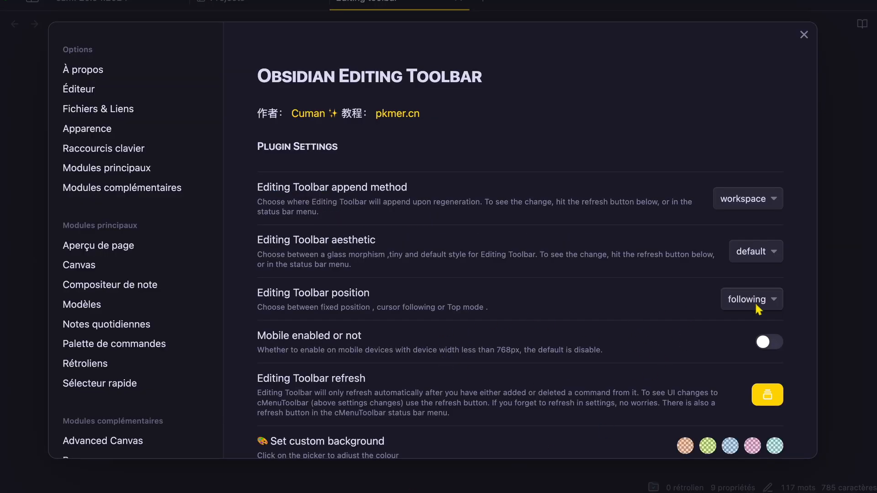
pyautogui.click(741, 304)
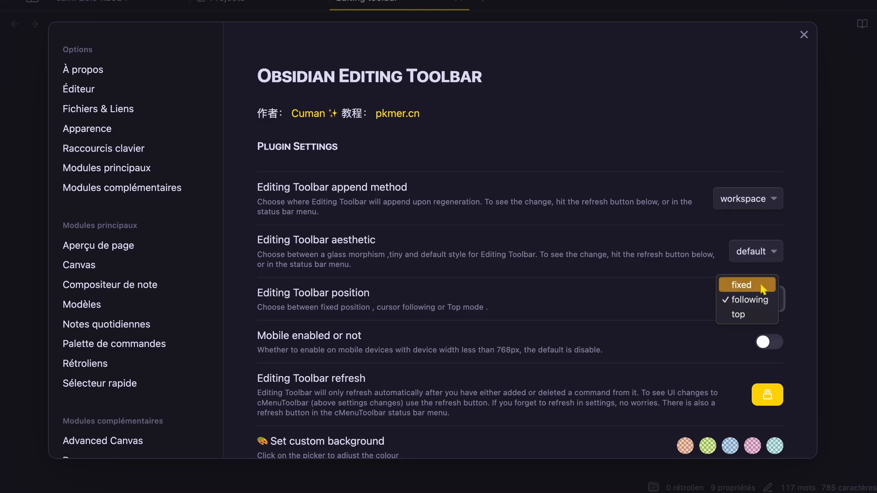
pyautogui.click(749, 314)
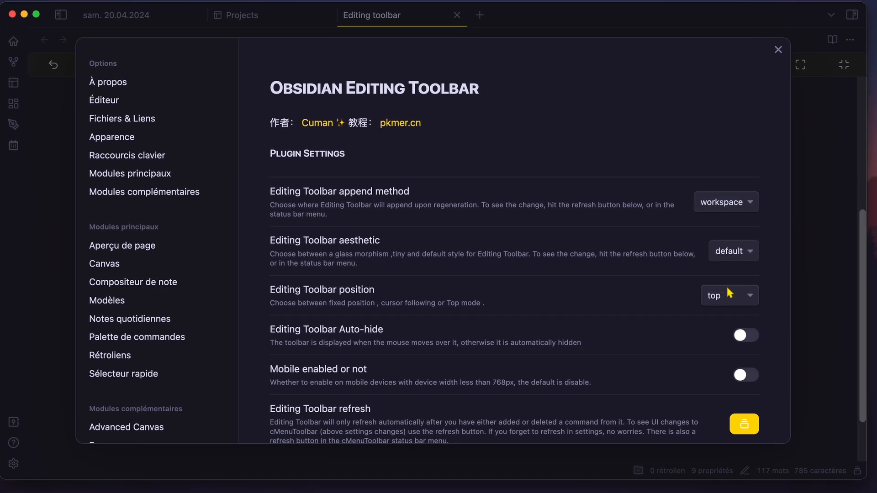
pyautogui.click(845, 272)
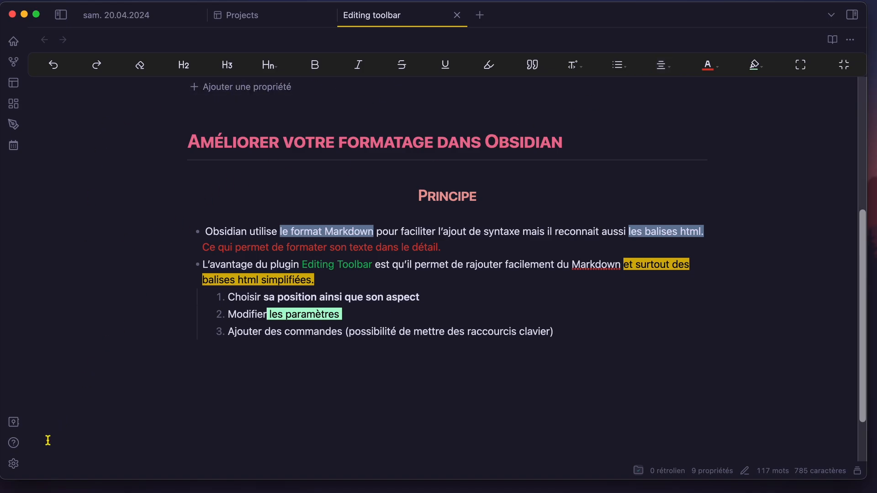
# Set the Editing Toolbar aesthetic to glass and return to the note to view the new style.
pyautogui.click(15, 465)
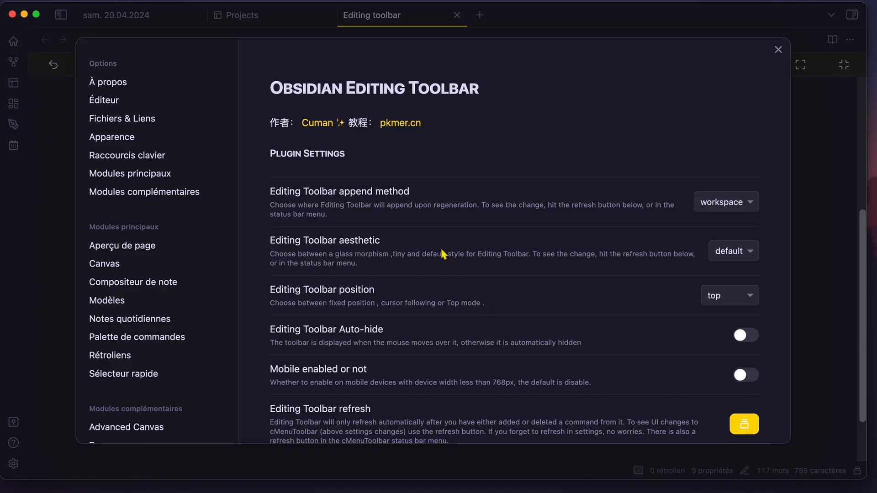
pyautogui.click(731, 251)
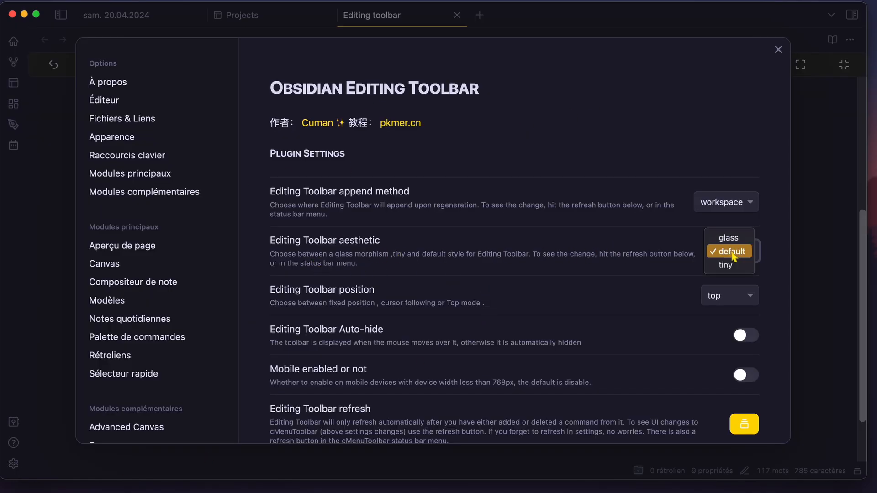
pyautogui.click(724, 239)
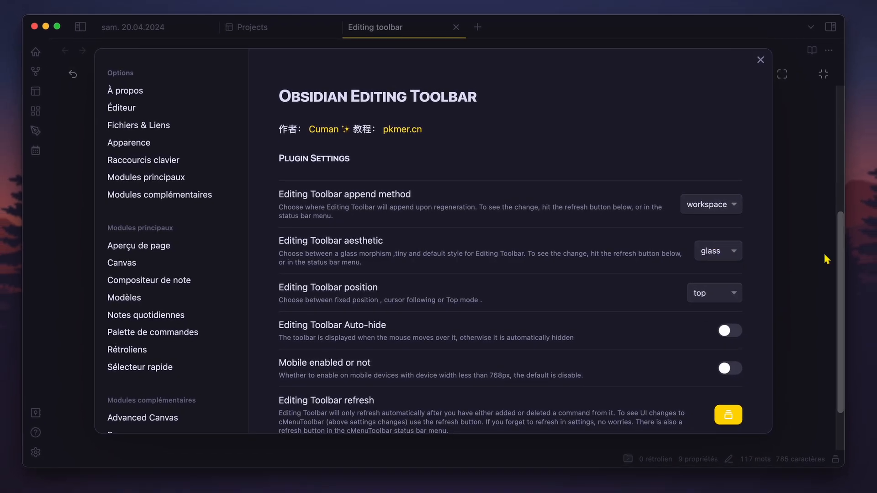
pyautogui.press('Escape')
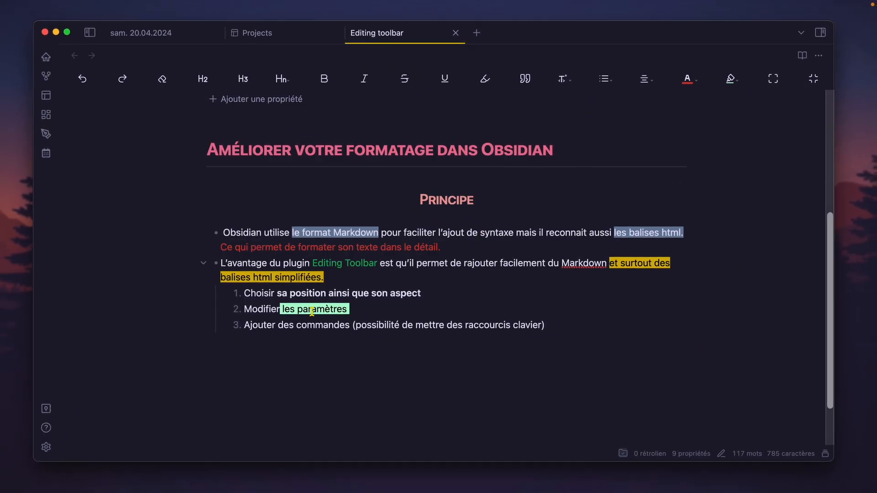
# Enable the Auto-hide option for the Editing Toolbar and return to the note.
pyautogui.click(46, 448)
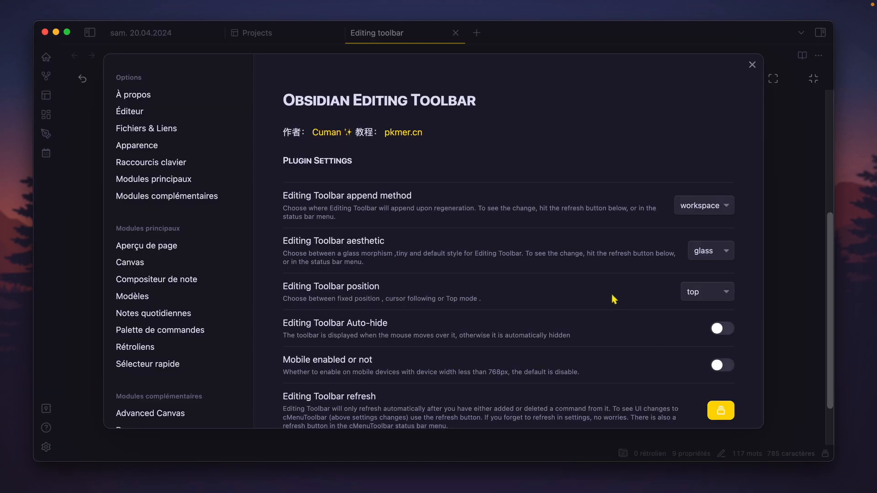
pyautogui.click(720, 332)
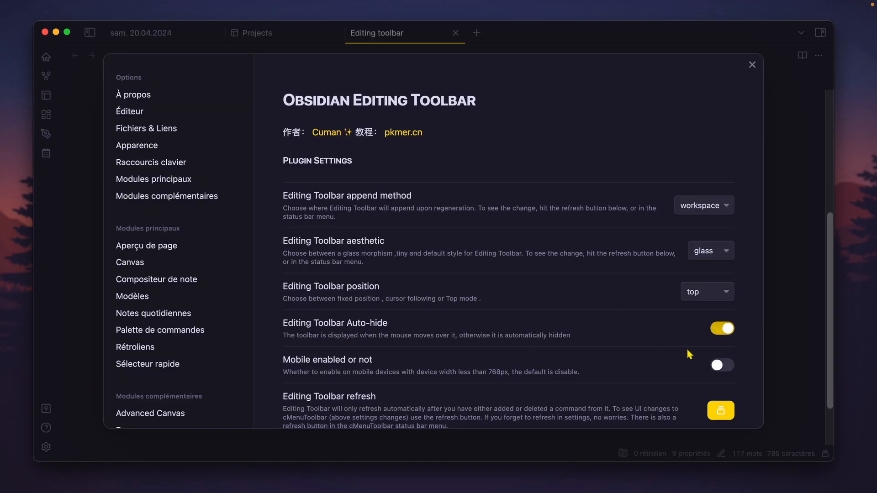
pyautogui.click(776, 314)
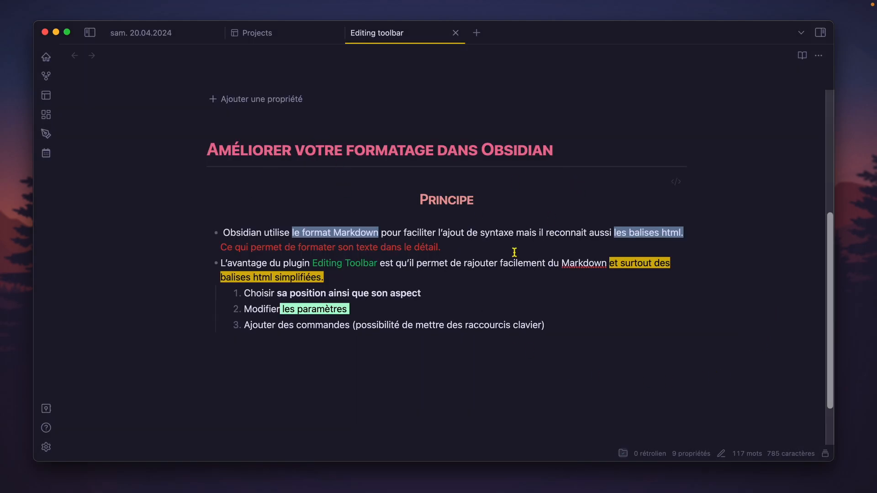
# Italicize "des commandes (possibilité de mettre des raccourcis clavier)" in the third list item using the auto-hiding toolbar, and undo it.
pyautogui.moveTo(564, 325); pyautogui.dragTo(278, 327)
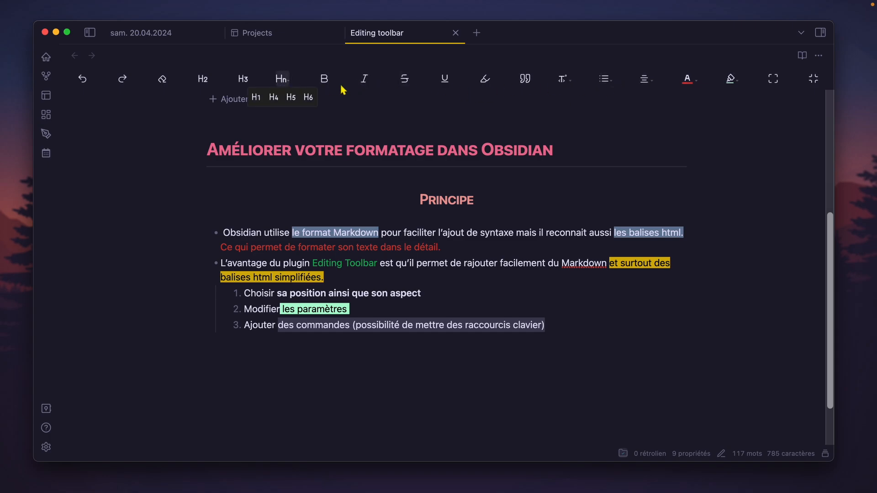
pyautogui.click(366, 79)
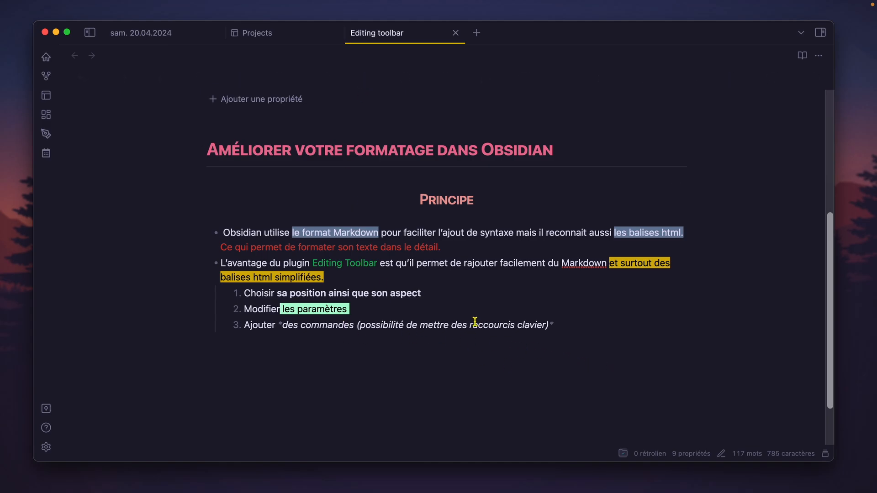
pyautogui.press('super+z')
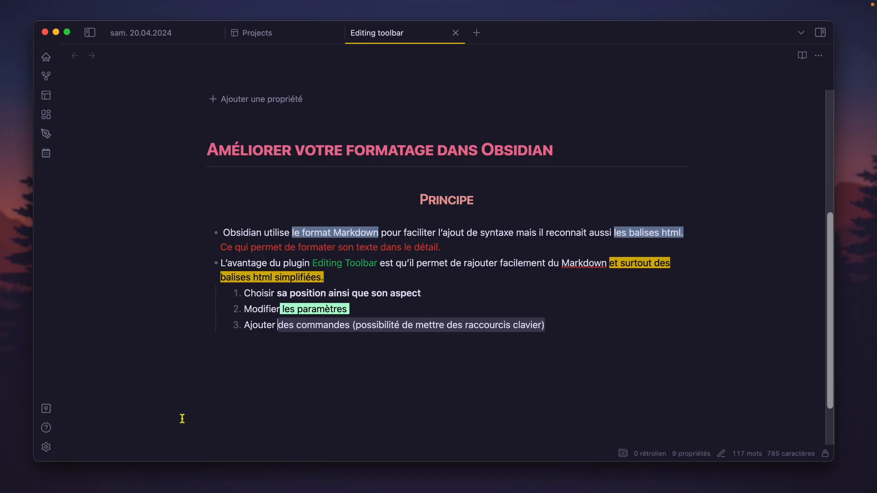
# Set the Editing Toolbar position to following and preview the floating toolbar on the parenthesized text of the third list item.
pyautogui.click(45, 447)
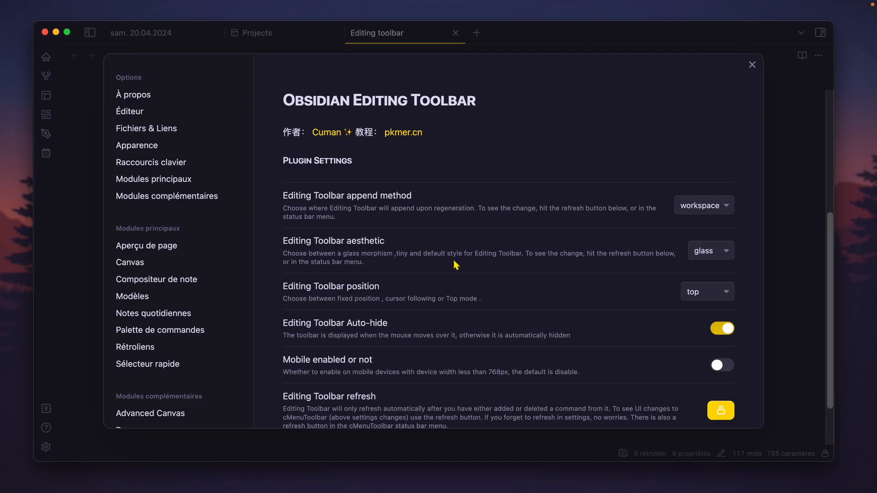
pyautogui.scroll(-3, 478, 251)
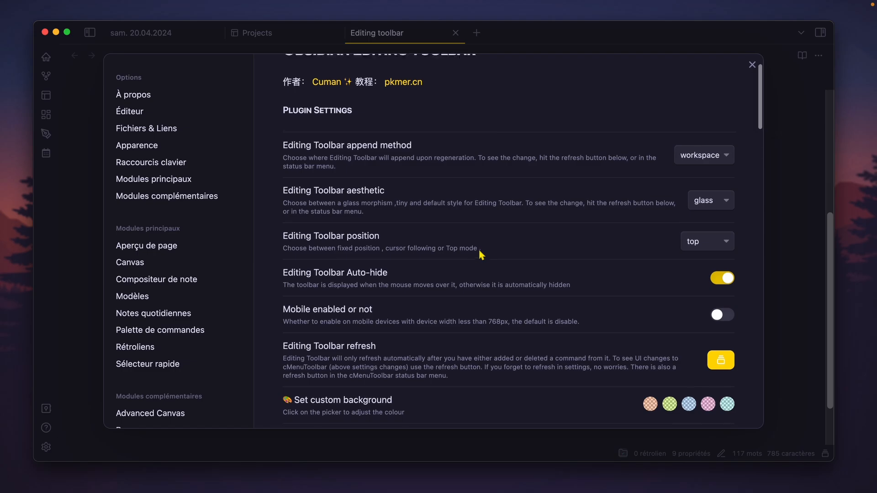
pyautogui.click(726, 236)
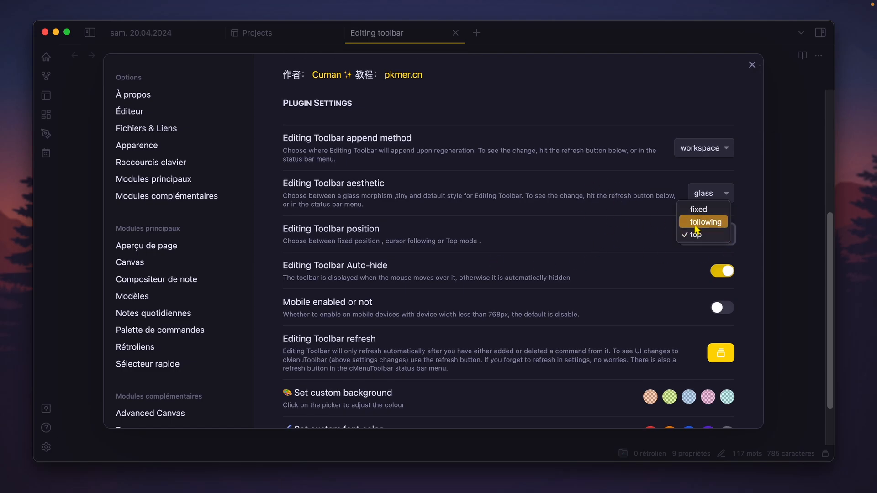
pyautogui.click(704, 228)
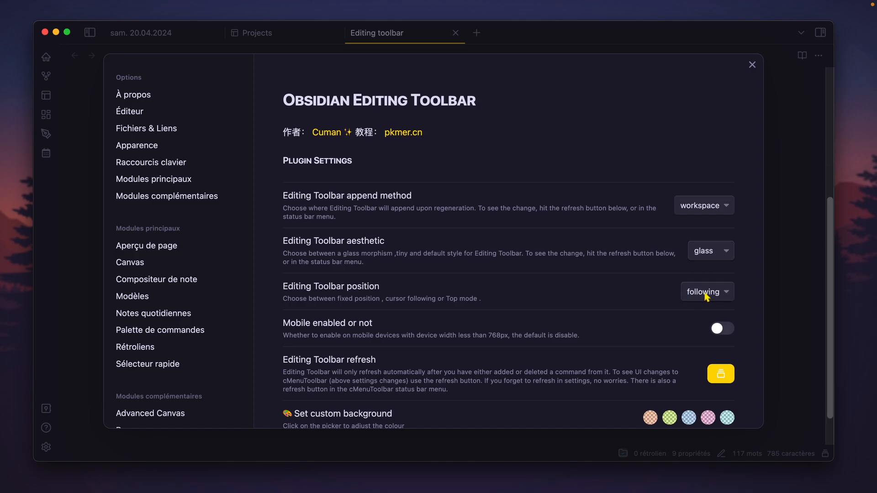
pyautogui.click(788, 303)
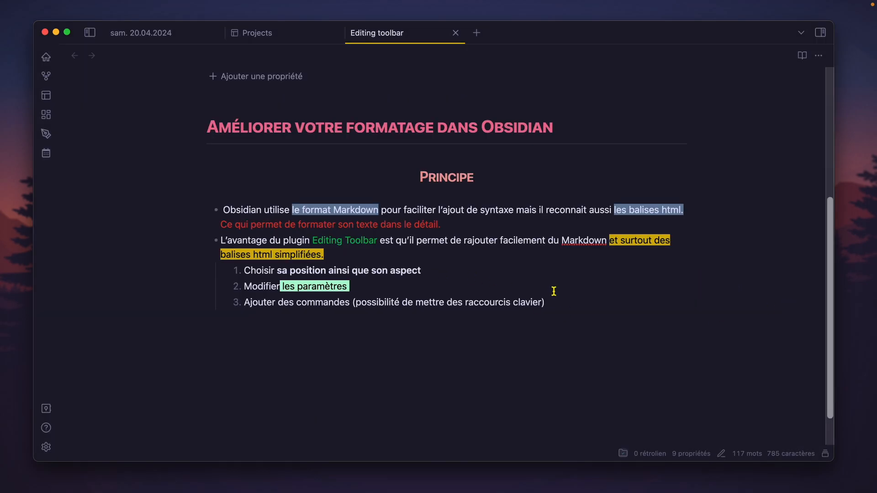
pyautogui.moveTo(544, 302); pyautogui.dragTo(356, 302)
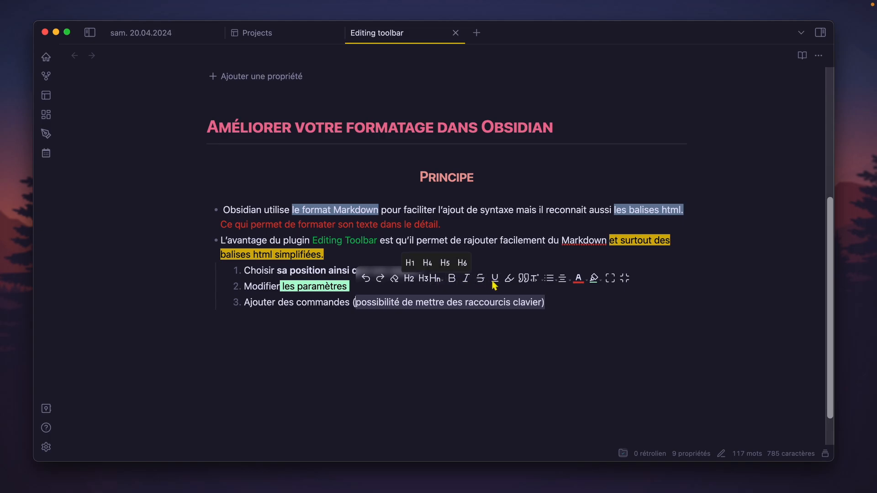
pyautogui.click(552, 304)
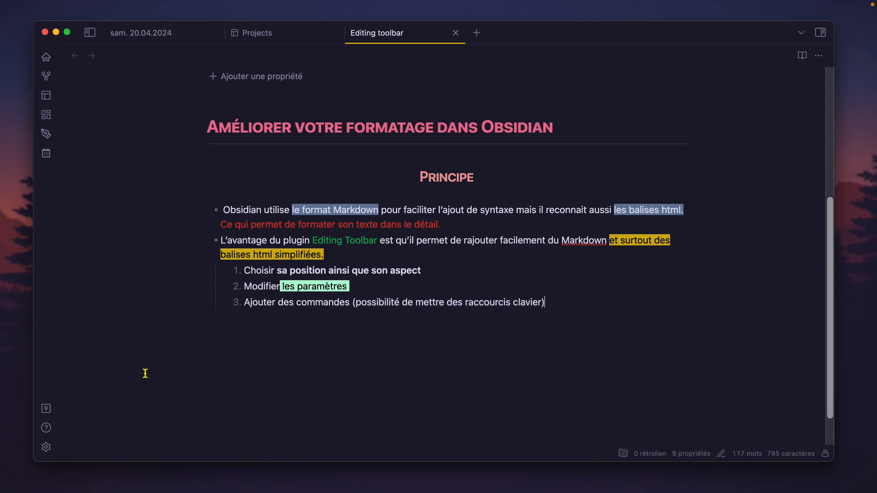
# Set the Editing Toolbar aesthetic to default and check the floating toolbar by selecting the parenthesized text in the third list item.
pyautogui.click(47, 447)
pyautogui.click(709, 254)
pyautogui.click(706, 262)
pyautogui.click(764, 318)
pyautogui.moveTo(594, 305); pyautogui.dragTo(351, 304)
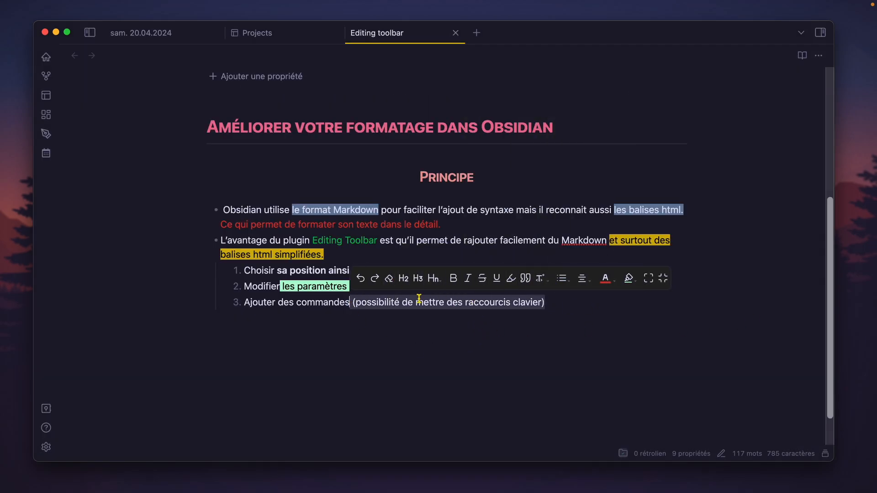
pyautogui.click(332, 302)
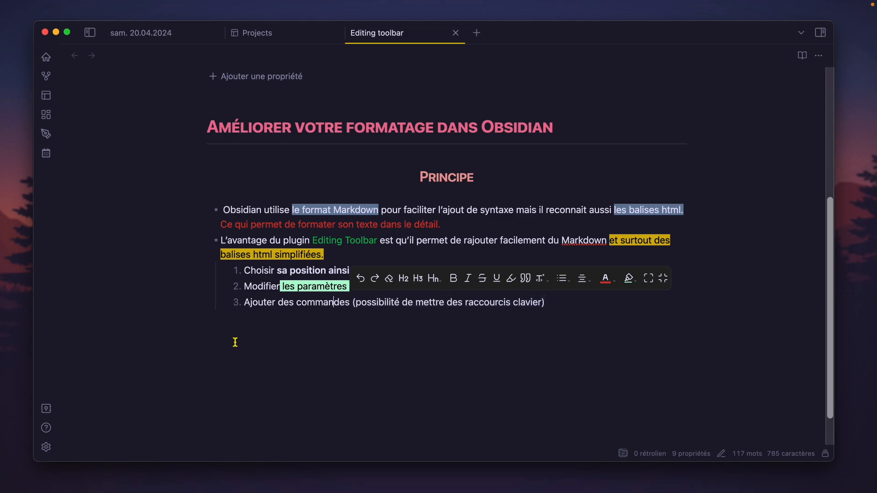
# Look through the Editing Toolbar's custom background and font color settings and its full list of toolbar commands and submenus.
pyautogui.click(47, 446)
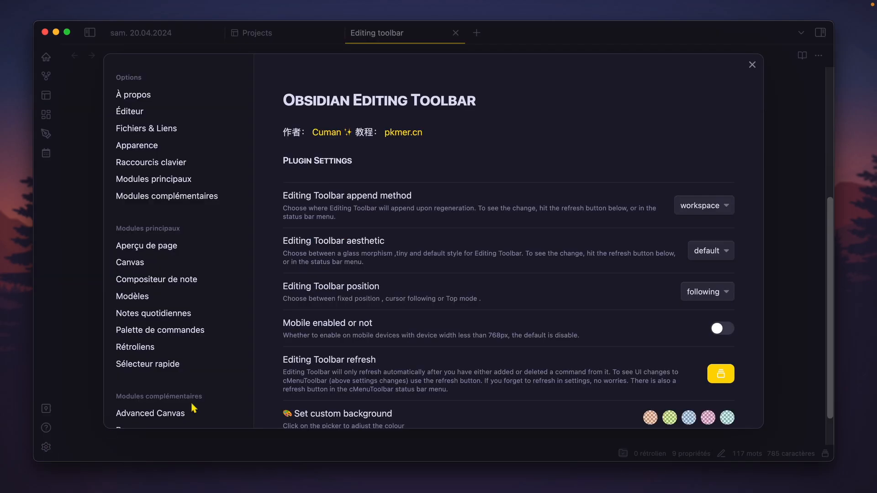
pyautogui.scroll(-5, 568, 314)
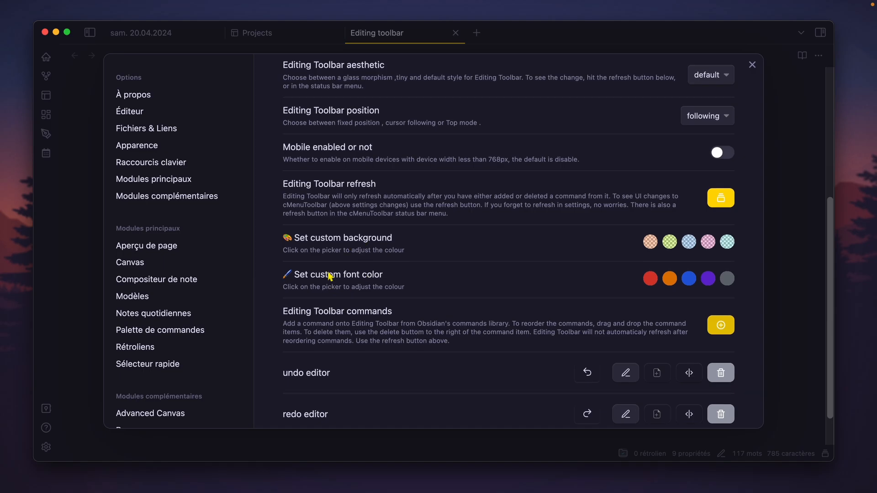
pyautogui.scroll(-1, 361, 275)
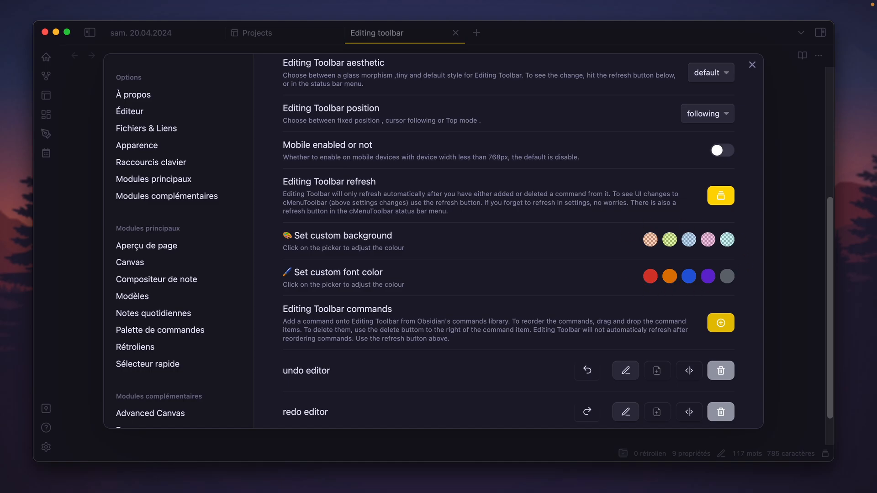
pyautogui.scroll(-4, 712, 261)
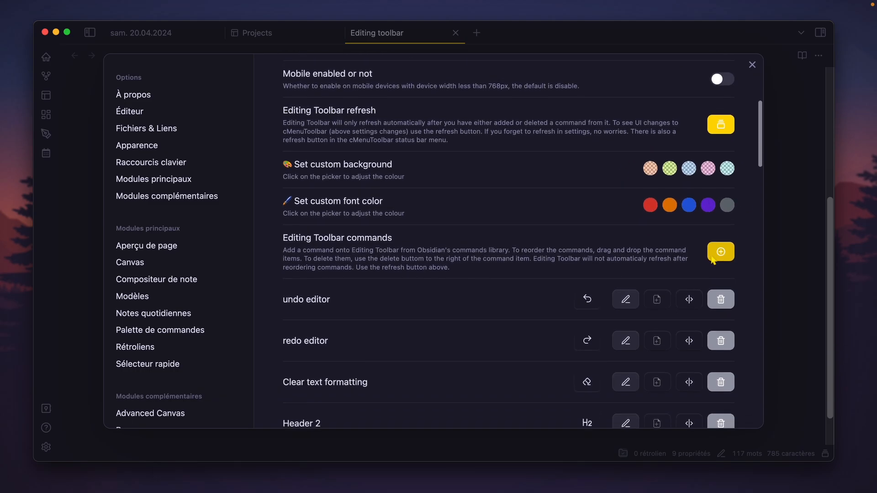
pyautogui.scroll(-15, 470, 256)
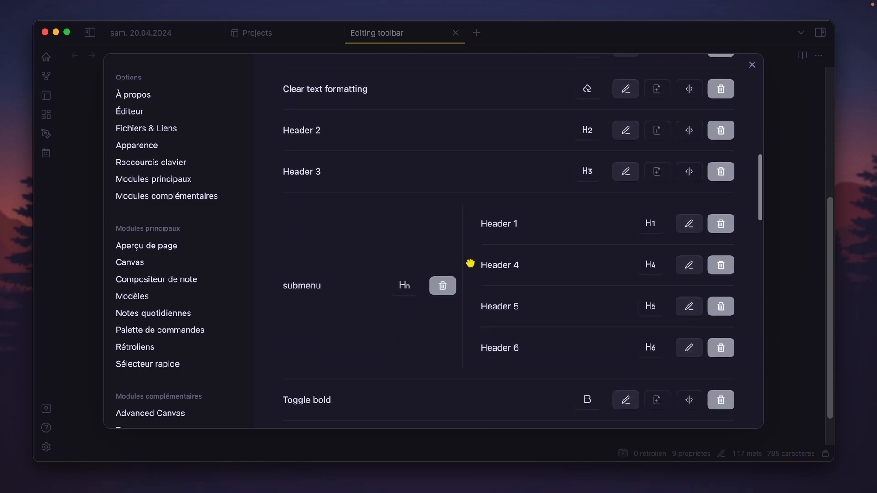
pyautogui.scroll(-20, 467, 263)
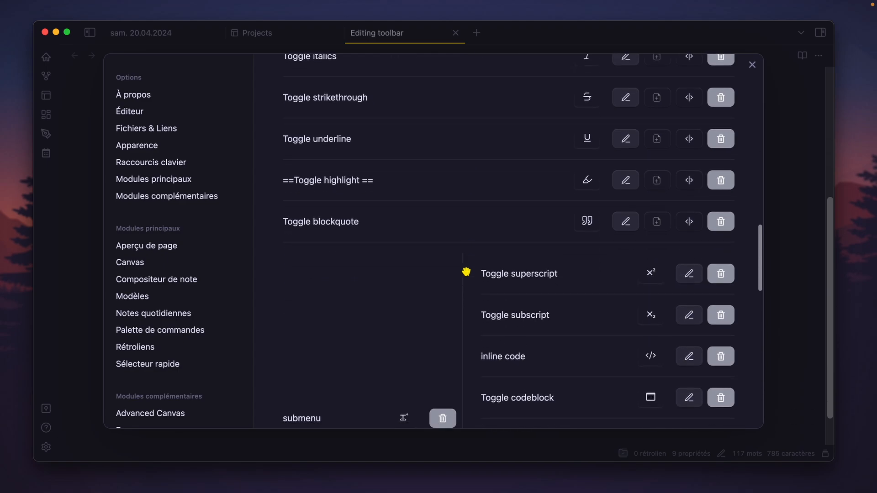
pyautogui.scroll(-11, 467, 272)
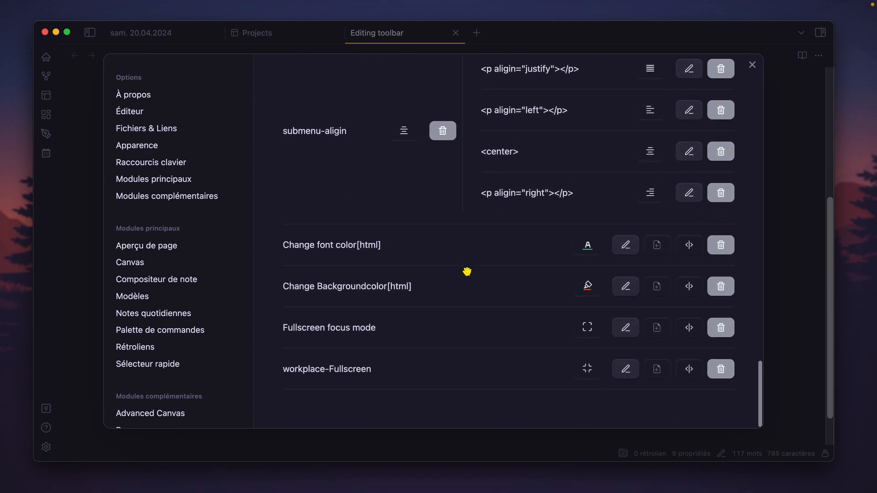
pyautogui.scroll(20, 467, 271)
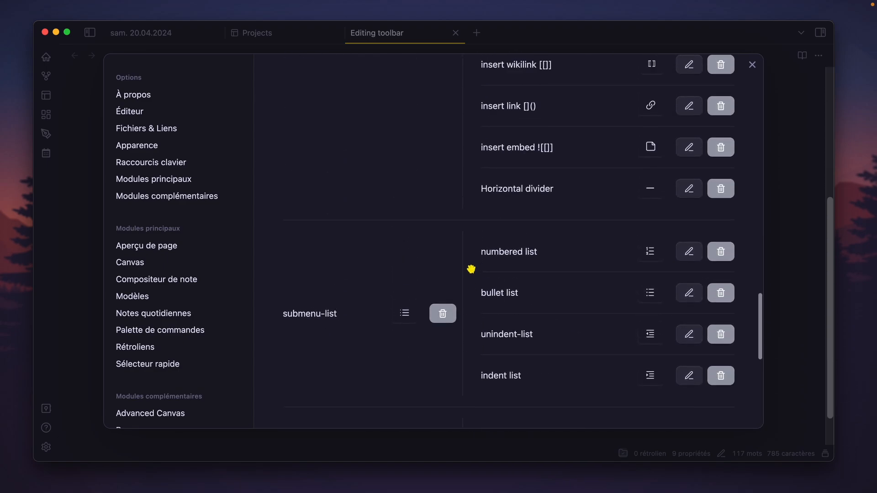
pyautogui.scroll(3, 474, 276)
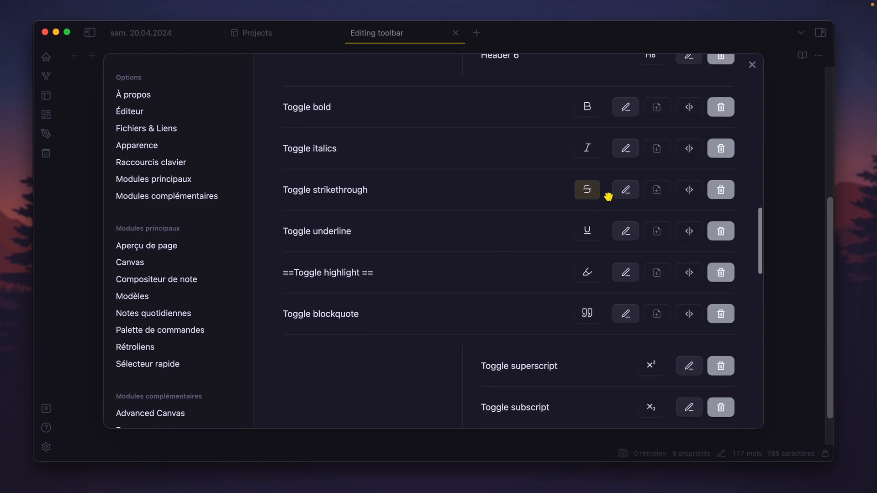
# Look through the icon choices for the Toggle strikethrough command and leave its icon as it is.
pyautogui.click(584, 188)
pyautogui.scroll(-5, 329, 293)
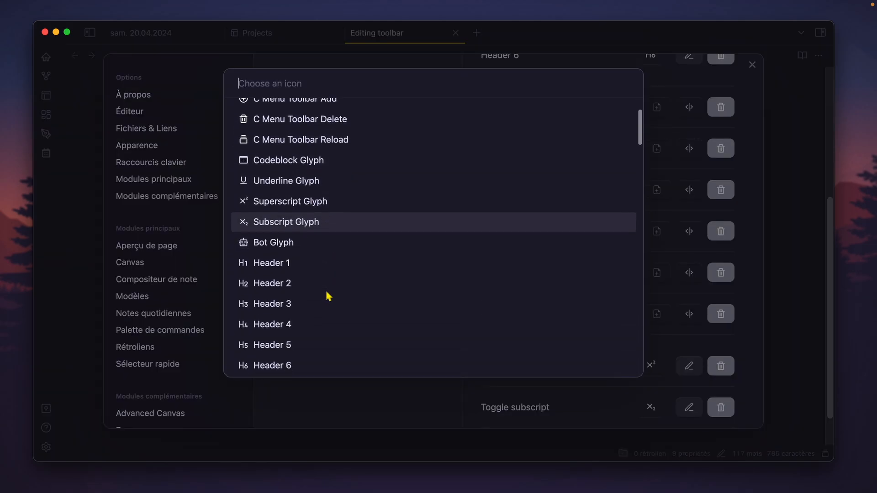
pyautogui.click(769, 265)
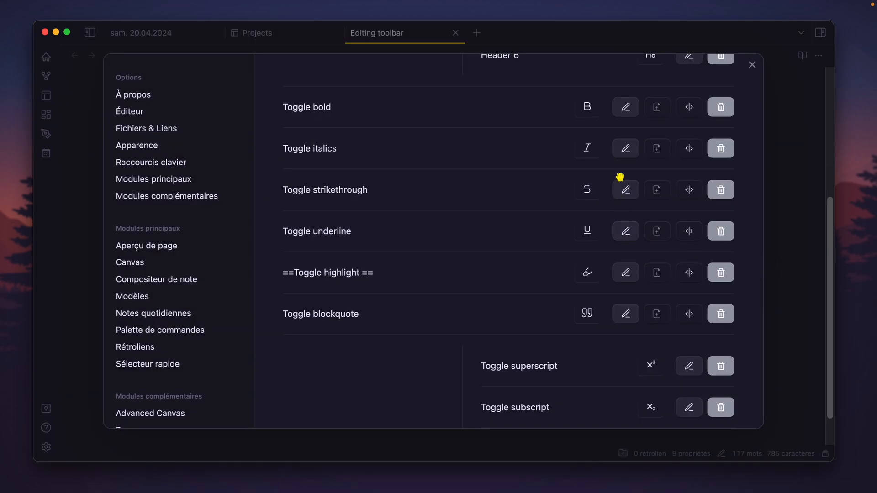
# Check the rename dialog of the undo editor command and close it without entering a new name.
pyautogui.scroll(10, 397, 222)
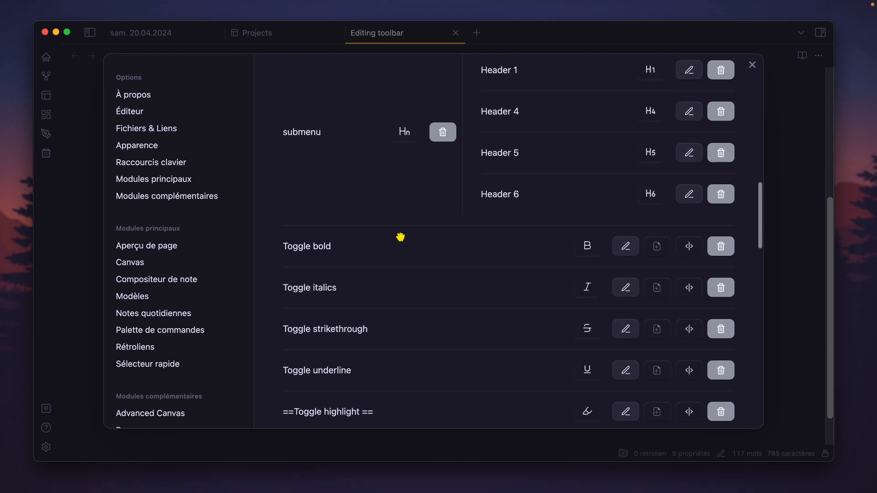
pyautogui.scroll(4, 405, 242)
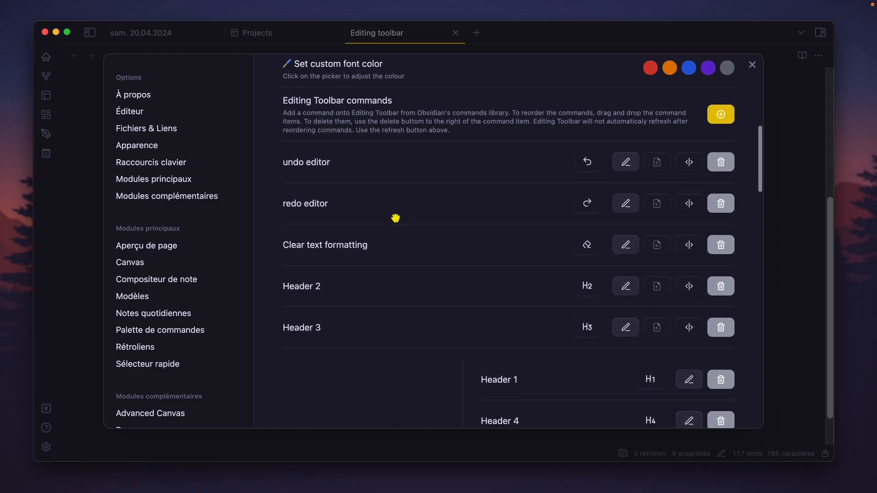
pyautogui.click(633, 169)
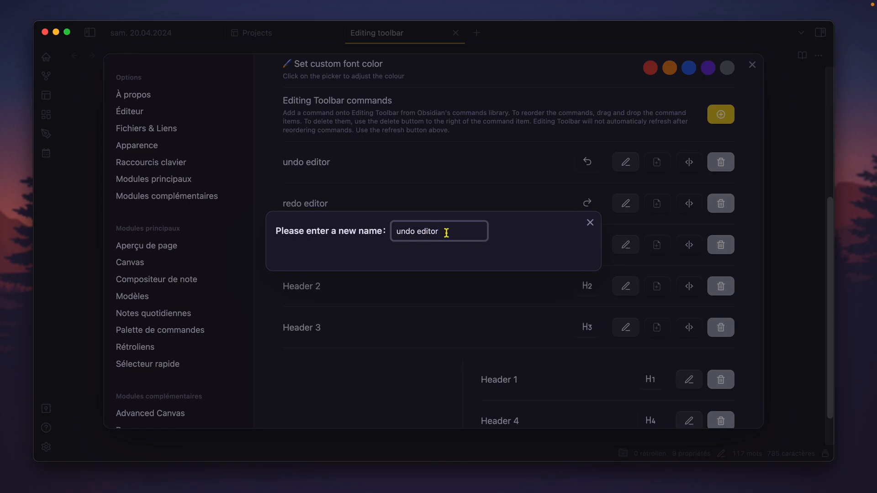
pyautogui.click(591, 223)
pyautogui.scroll(1, 654, 203)
pyautogui.scroll(1, 677, 197)
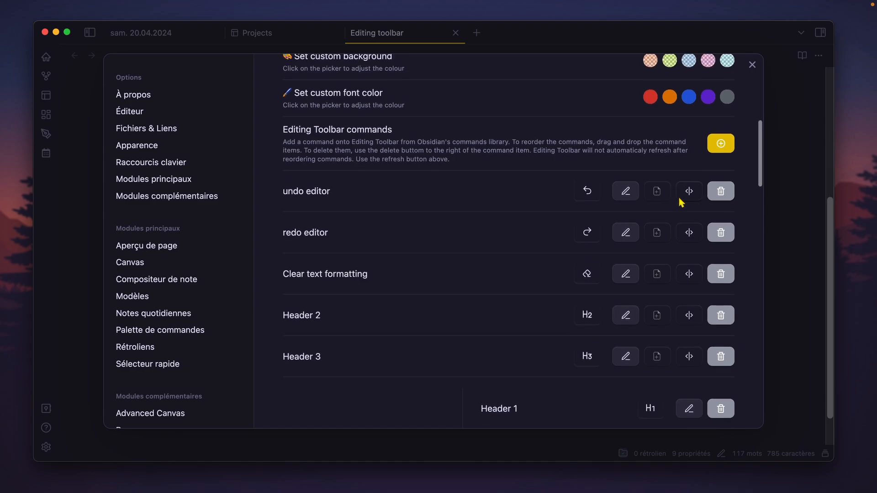
pyautogui.moveTo(689, 201)
pyautogui.mouseDown()
pyautogui.moveTo(683, 245)
pyautogui.moveTo(681, 188)
pyautogui.mouseUp()
# Find the plugin's commands with "toolbar" in the command library and add "Editing Toolbar: Add tag" to the toolbar.
pyautogui.scroll(5, 420, 261)
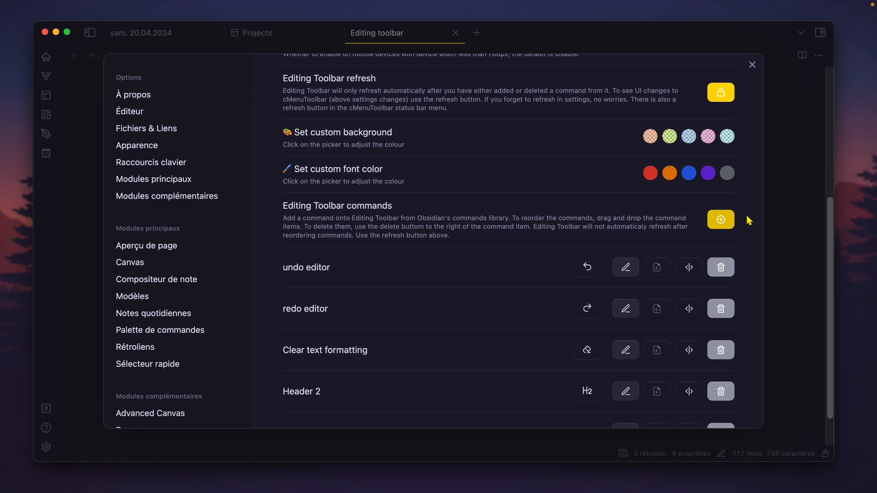
pyautogui.click(720, 221)
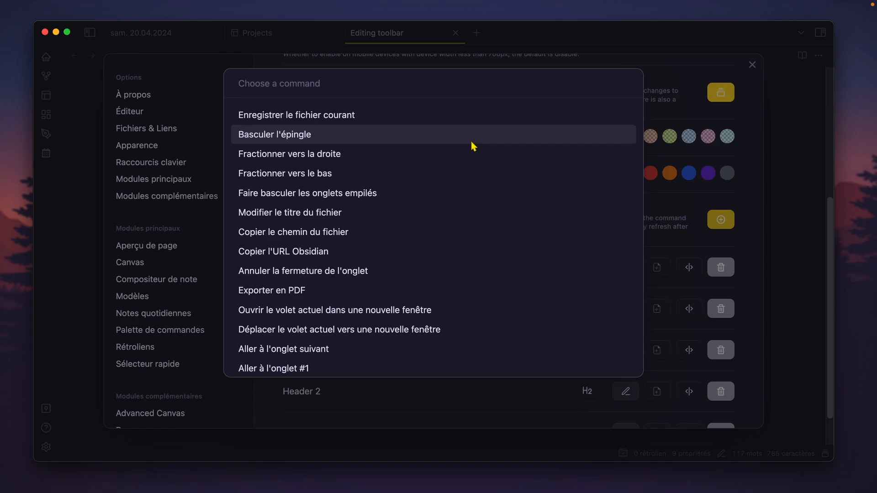
pyautogui.write('toolbar')
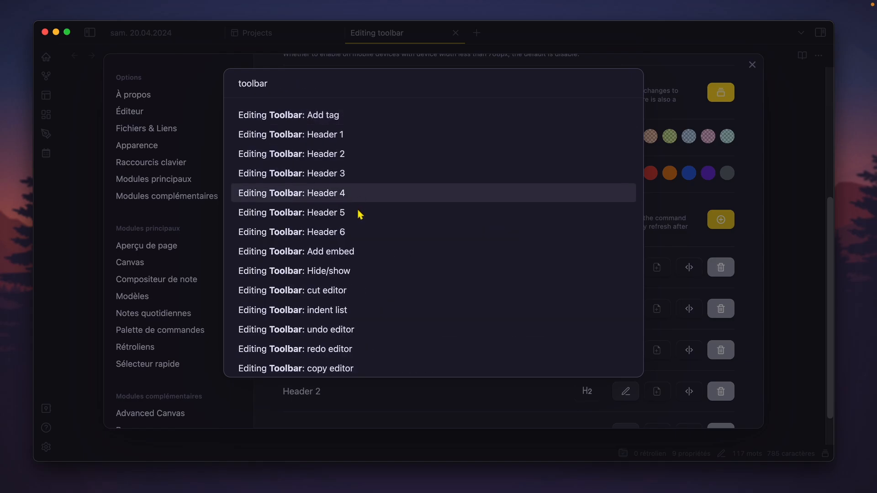
pyautogui.scroll(-12, 384, 231)
pyautogui.scroll(-5, 386, 229)
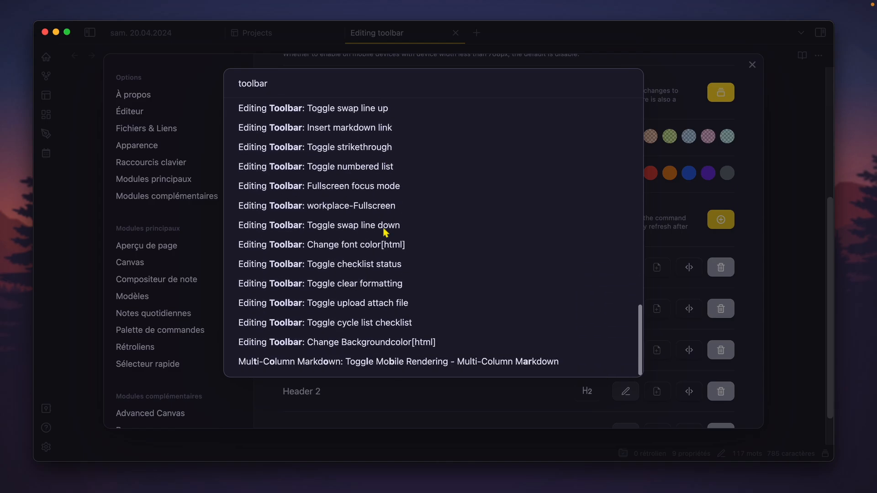
pyautogui.scroll(5, 460, 295)
pyautogui.scroll(12, 461, 283)
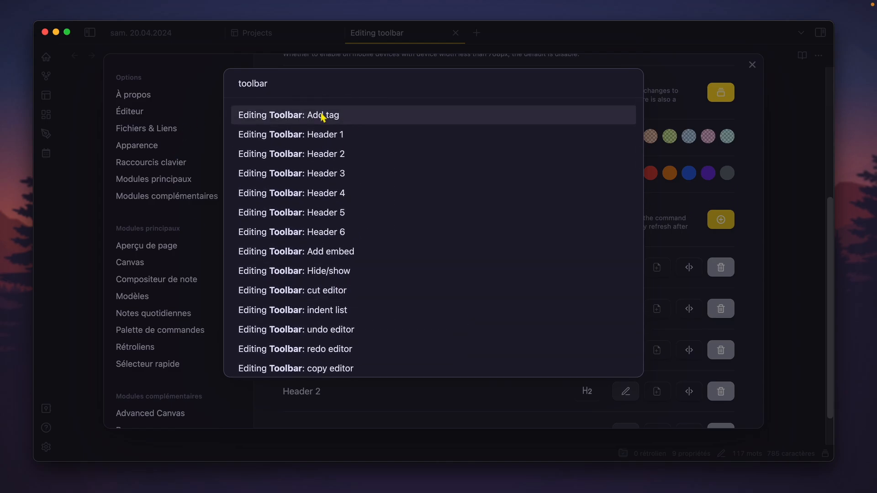
pyautogui.click(338, 121)
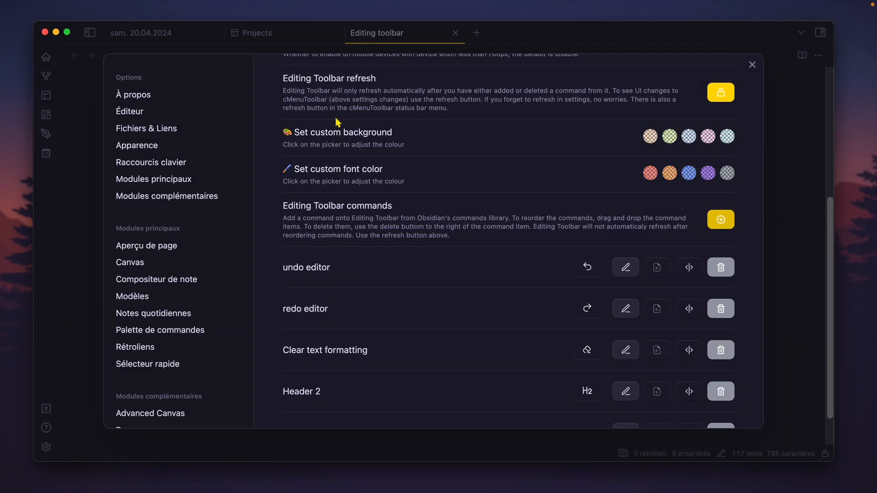
# Move the "Editing Toolbar: Add tag" command above Fullscreen focus mode in the command list and return to the note.
pyautogui.scroll(-15, 550, 260)
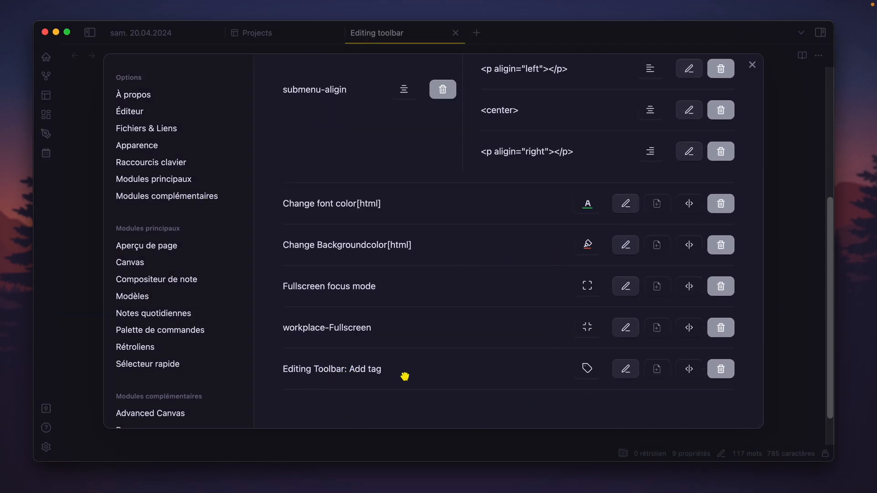
pyautogui.moveTo(697, 371); pyautogui.dragTo(670, 286)
pyautogui.click(812, 316)
# Turn the word "commandes" in the third list item into a tag with the floating toolbar, and undo it.
pyautogui.moveTo(542, 311); pyautogui.dragTo(306, 307)
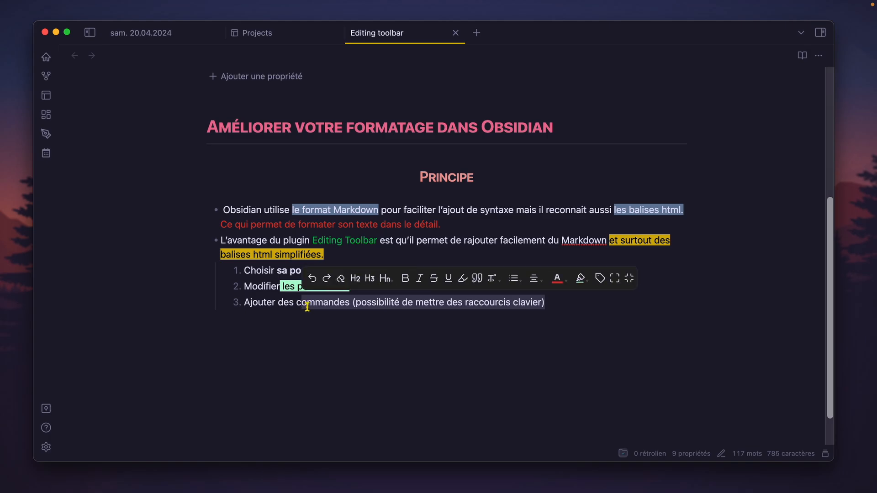
pyautogui.click(313, 306)
pyautogui.doubleClick(312, 305)
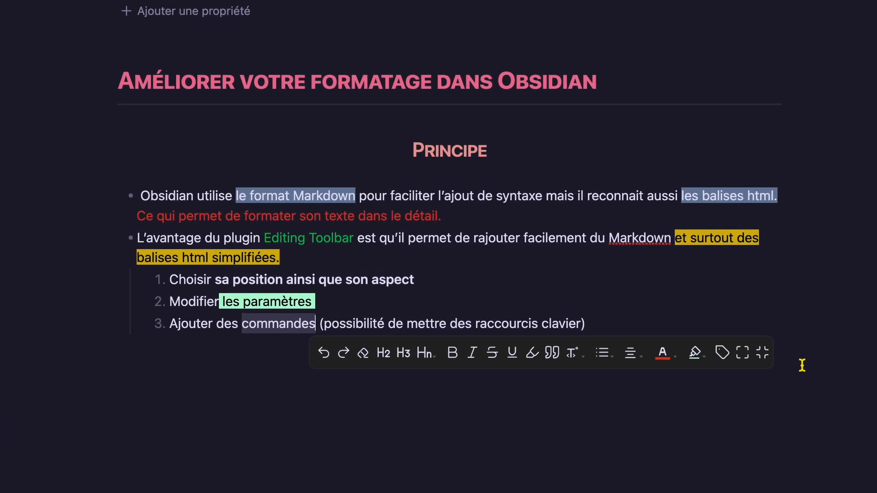
pyautogui.click(728, 356)
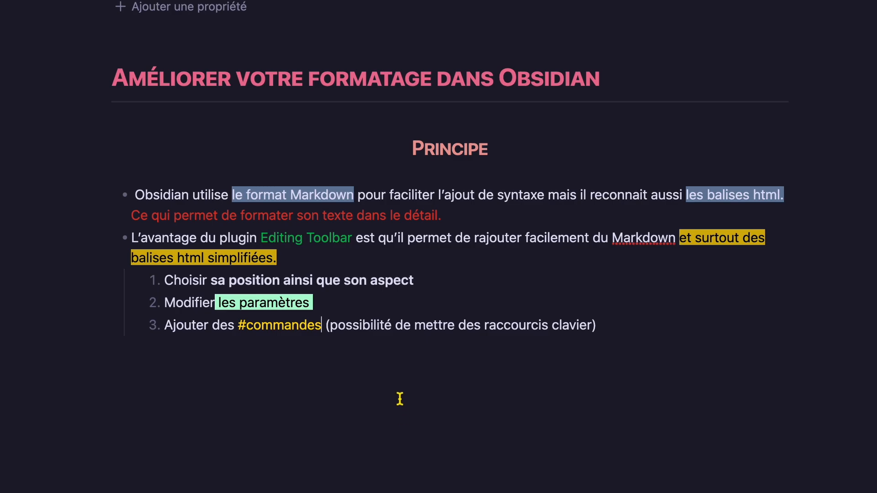
pyautogui.hotkey('ctrl', 'z')
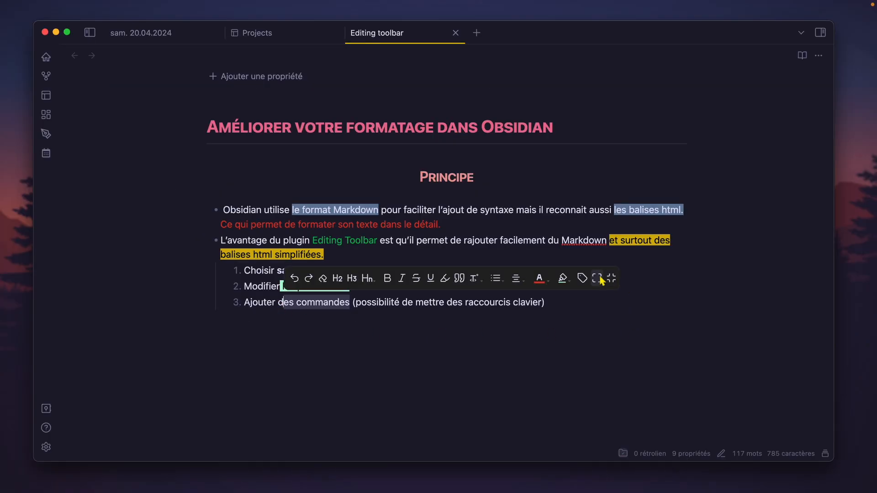
# Show both sidebars with the workplace-Fullscreen command and hide them again from a text selection in the first bullet.
pyautogui.click(616, 278)
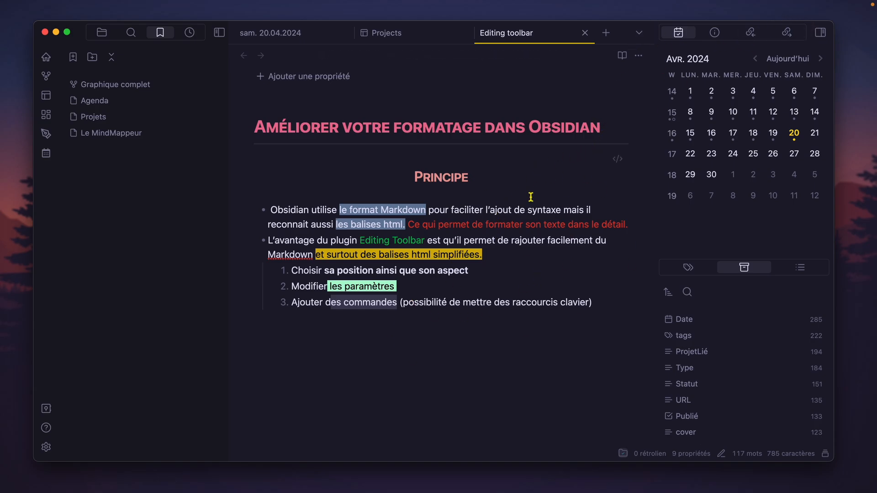
pyautogui.moveTo(599, 210); pyautogui.dragTo(480, 210)
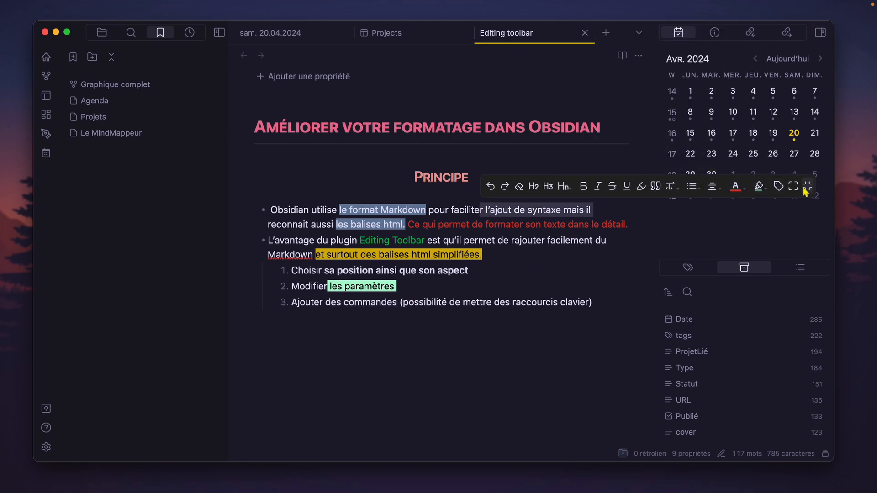
pyautogui.click(807, 187)
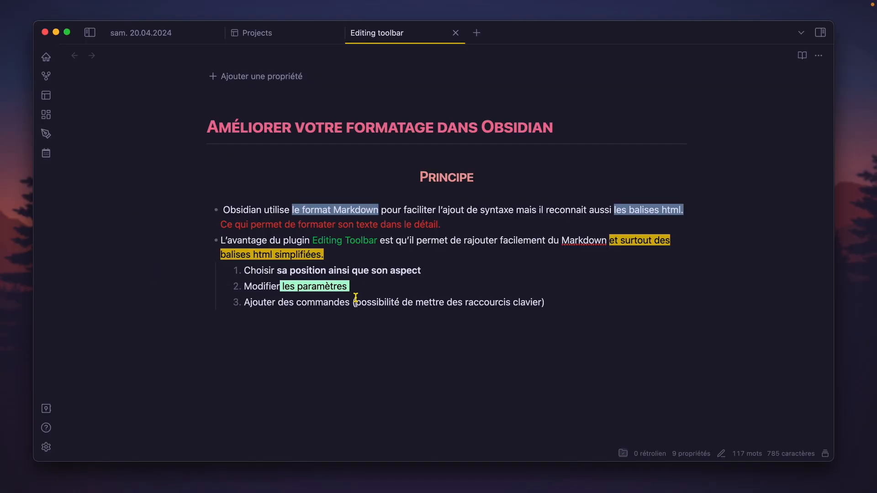
# Filter the keyboard shortcut settings by "toolbar" and look through the Editing Toolbar commands.
pyautogui.click(45, 447)
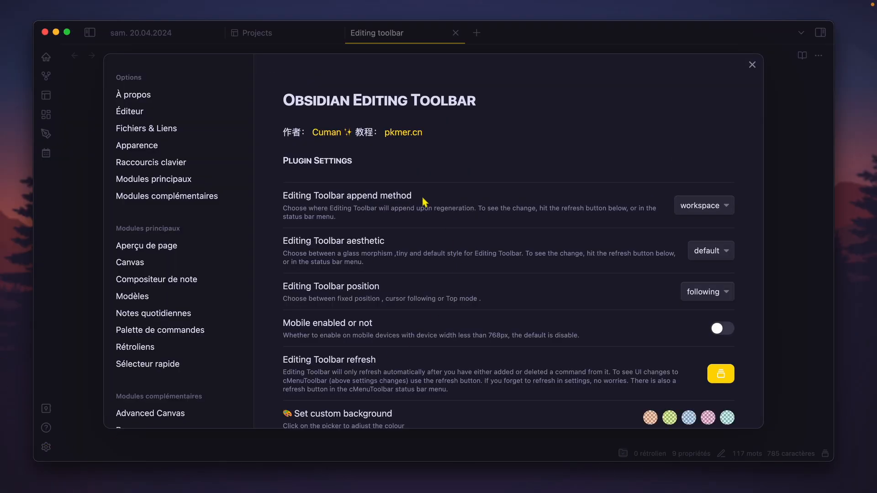
pyautogui.click(201, 169)
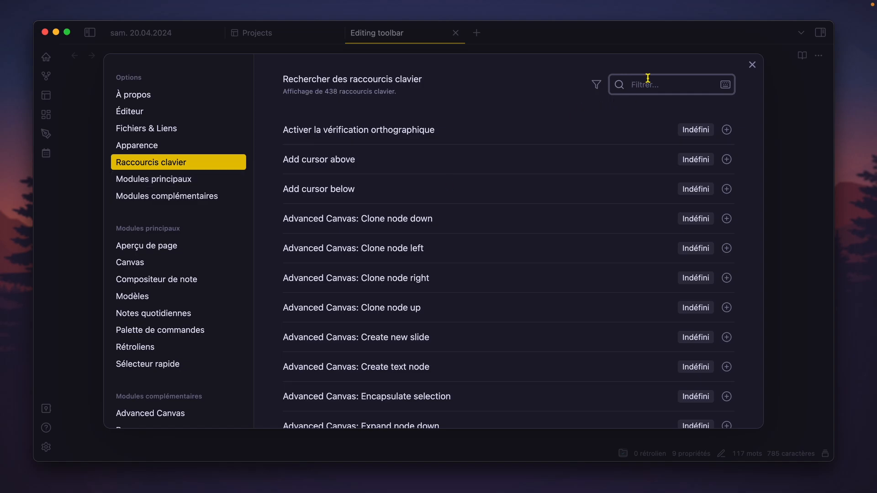
pyautogui.write('toolbar')
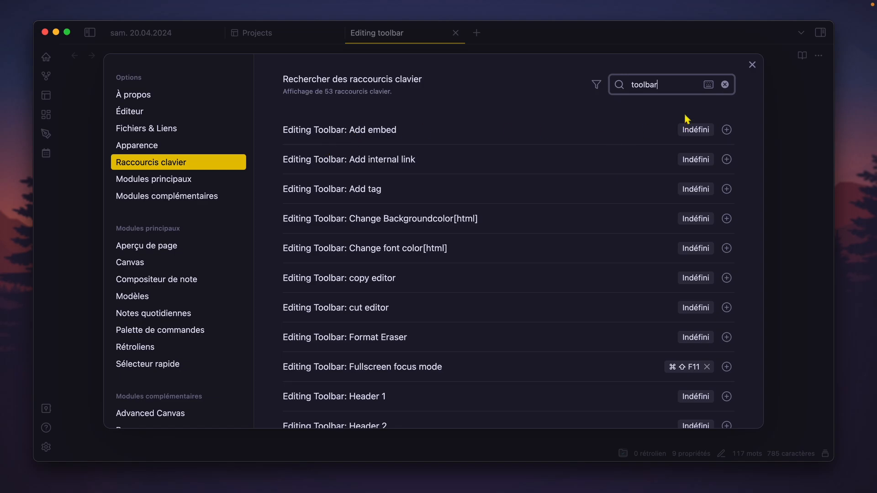
pyautogui.scroll(-5, 470, 249)
pyautogui.scroll(-12, 454, 245)
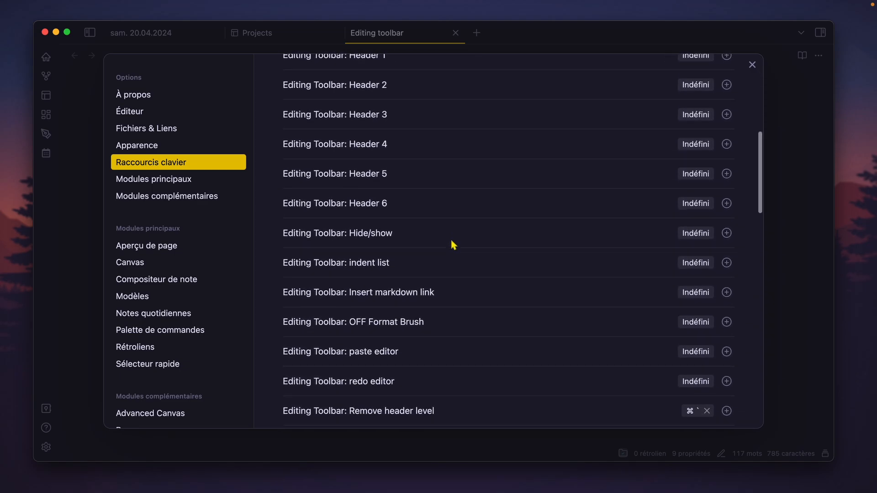
pyautogui.scroll(-13, 450, 247)
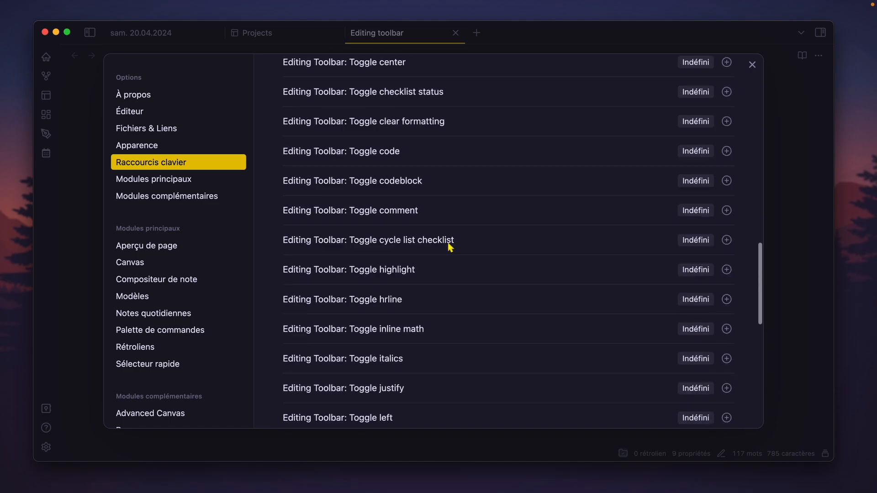
pyautogui.scroll(20, 449, 213)
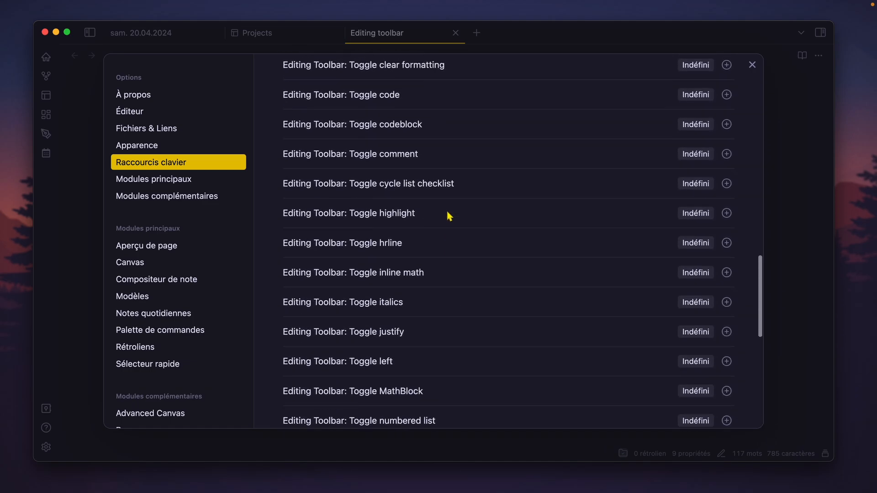
pyautogui.scroll(2, 450, 230)
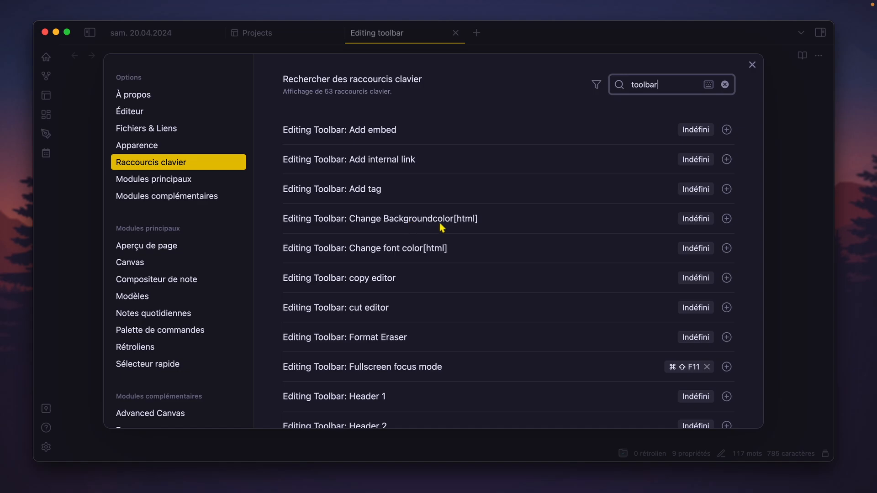
# Assign the shortcut ⌘⇧B to "Editing Toolbar: Change Backgroundcolor[html]" and return to the note.
pyautogui.click(685, 213)
pyautogui.click(726, 219)
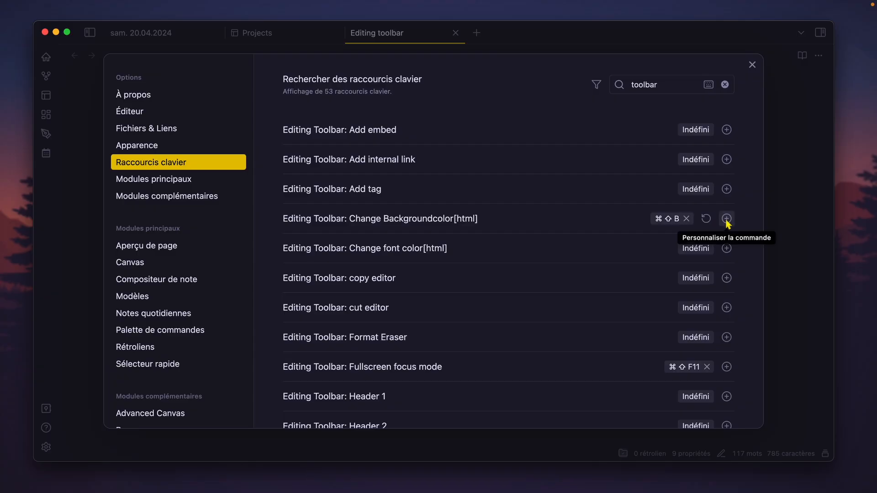
pyautogui.click(779, 183)
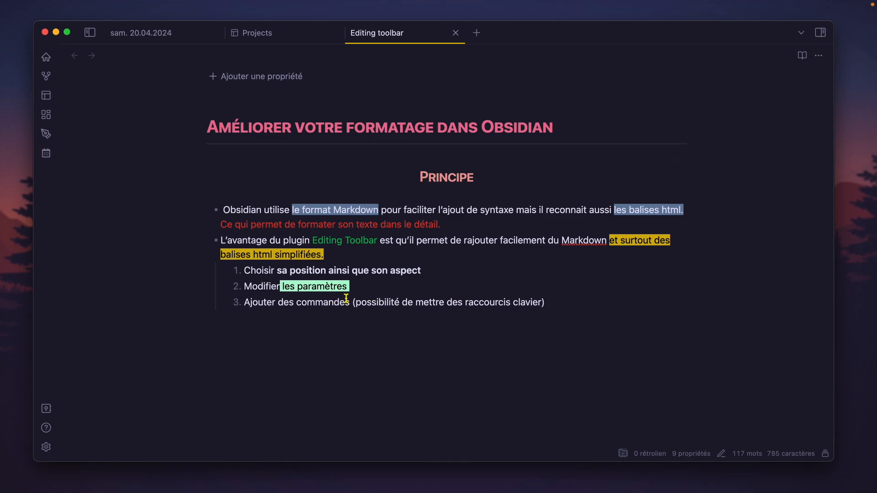
# Apply the current green background color to the word "commandes" in the third list item.
pyautogui.moveTo(349, 303); pyautogui.dragTo(299, 301)
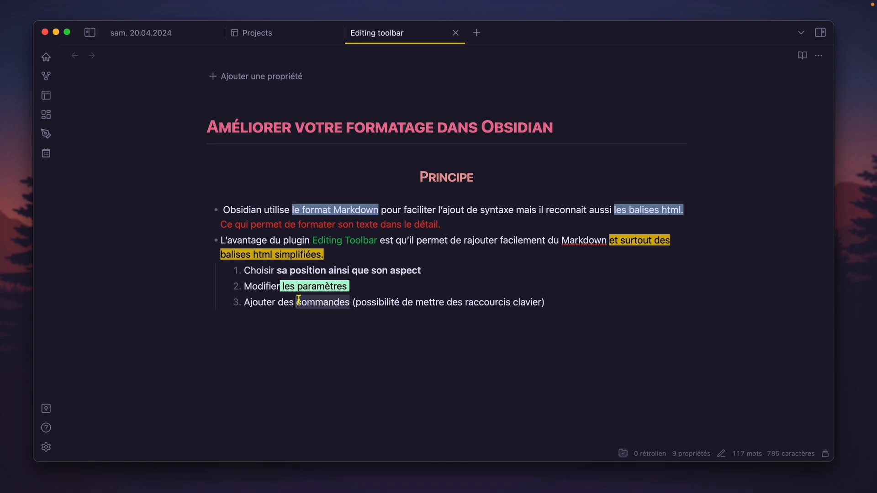
pyautogui.press('super+shift+h')
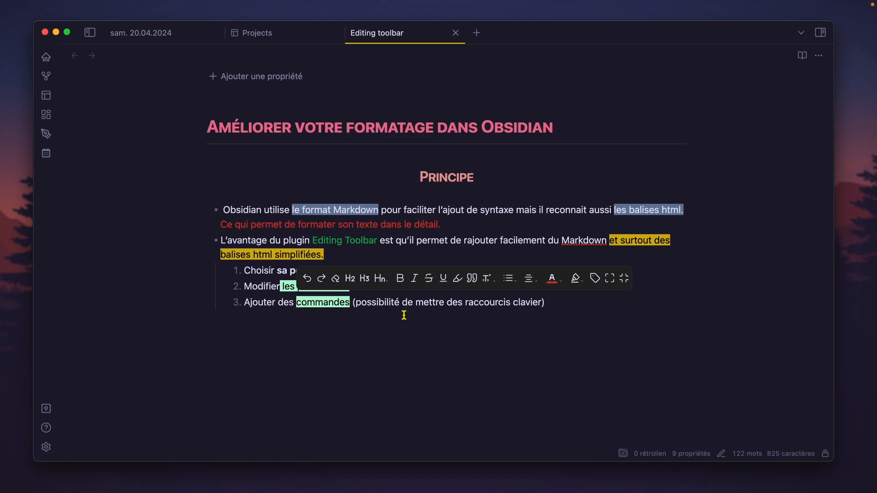
# Switch the background color to the dark yellow highlighter and apply it to "son" in the first list item and "rajouter" in the second bullet.
pyautogui.moveTo(577, 278)
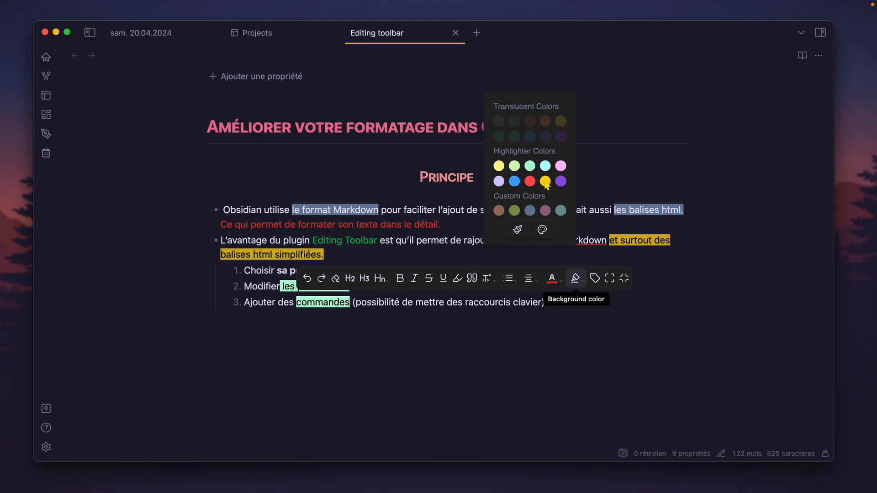
pyautogui.doubleClick(395, 269)
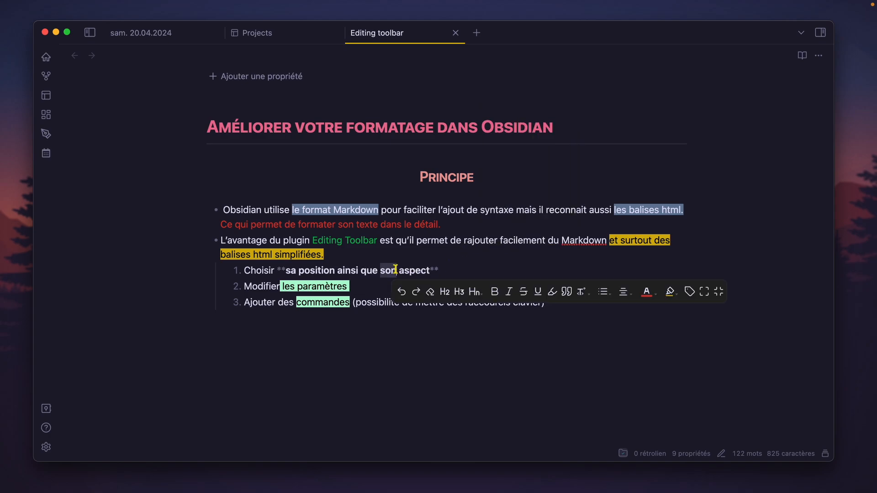
pyautogui.press('super+shift+h')
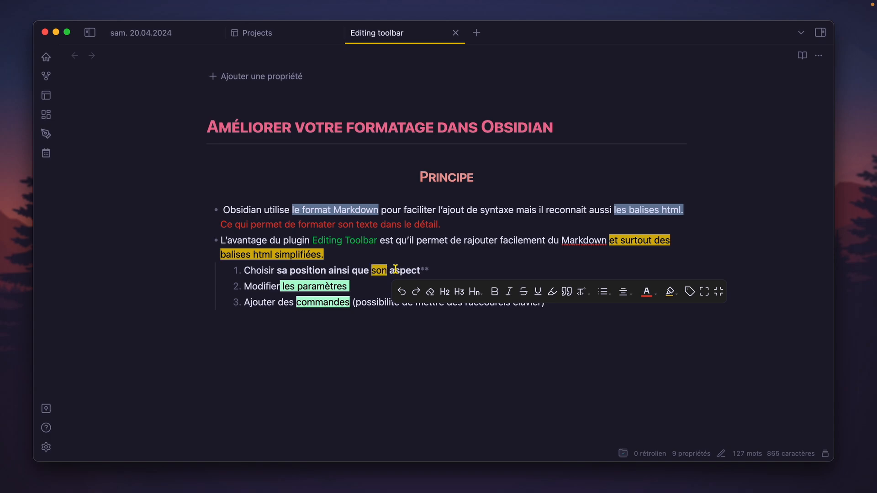
pyautogui.doubleClick(481, 236)
pyautogui.press('super+shift+h')
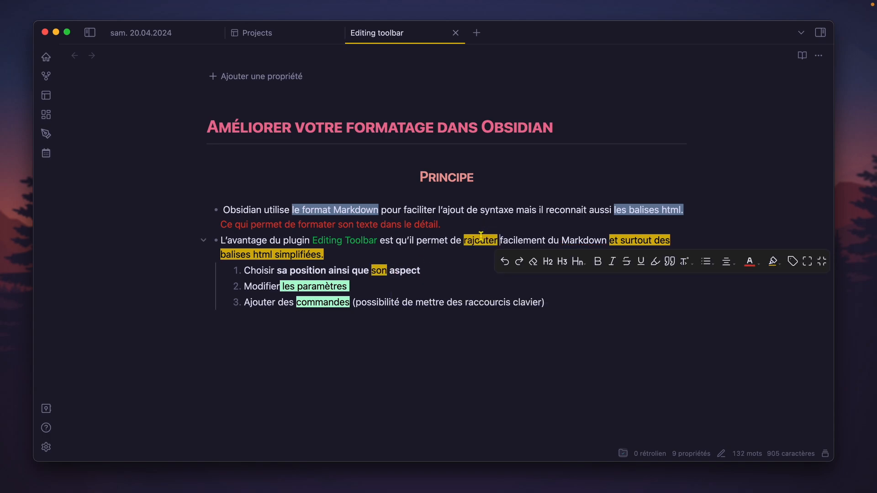
# Apply the dark yellow background color to the word "syntaxe" in the first bullet.
pyautogui.doubleClick(497, 210)
pyautogui.press('super+shift+h')
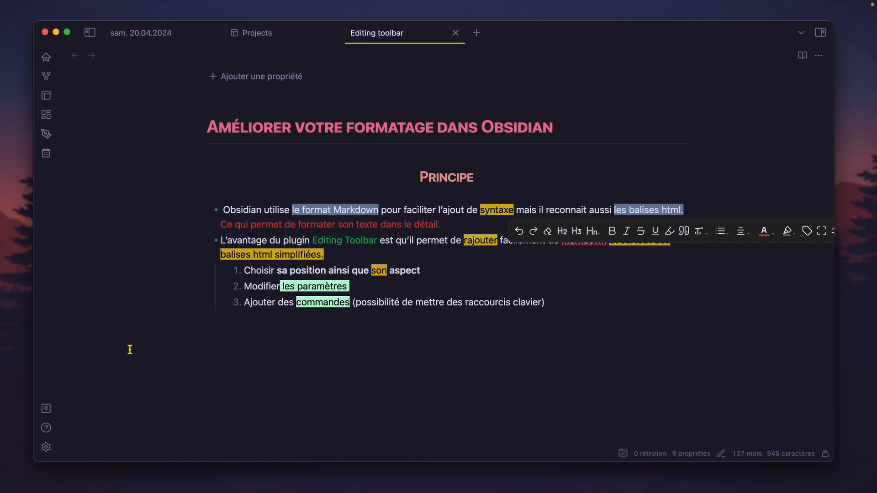
# Look through the "toolbar" commands in the keyboard shortcut settings and narrow the filter to "center".
pyautogui.click(46, 447)
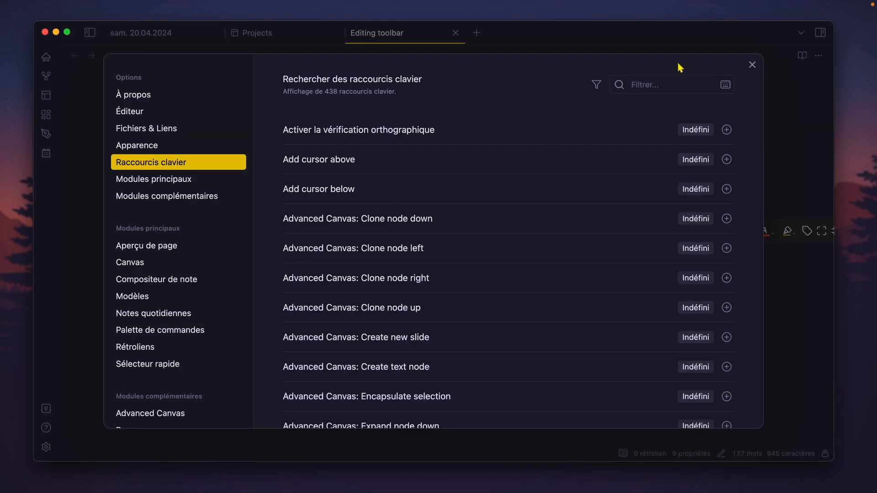
pyautogui.click(671, 83)
pyautogui.write('toolbar')
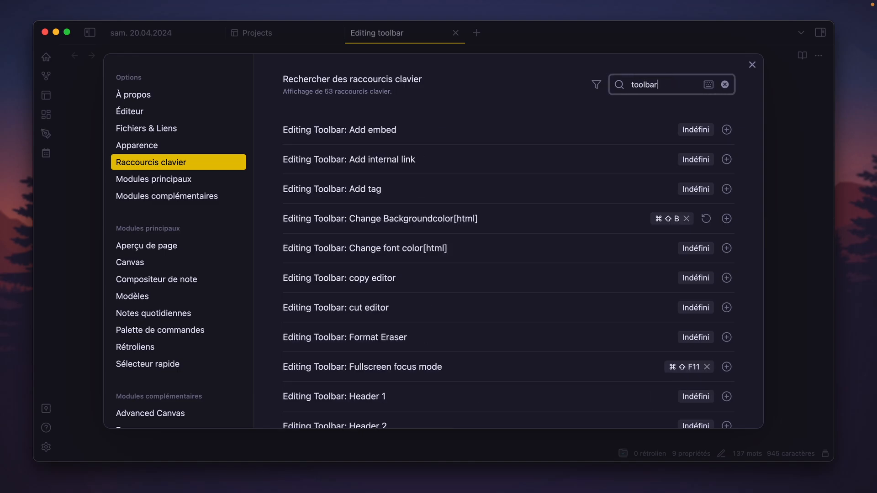
pyautogui.scroll(-2, 655, 222)
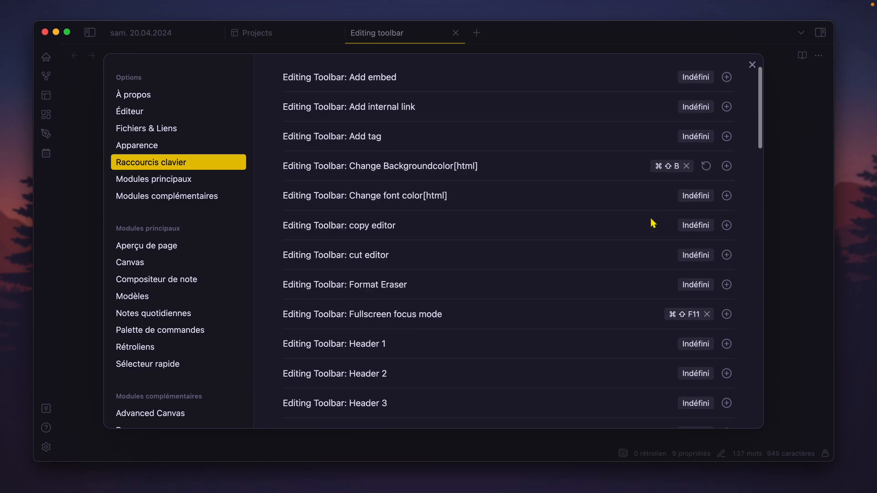
pyautogui.scroll(2, 637, 204)
pyautogui.doubleClick(646, 83)
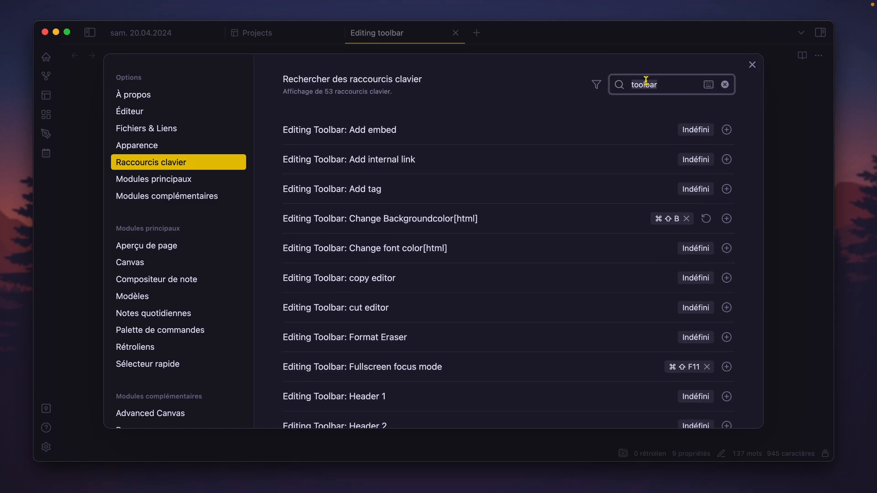
pyautogui.write('center')
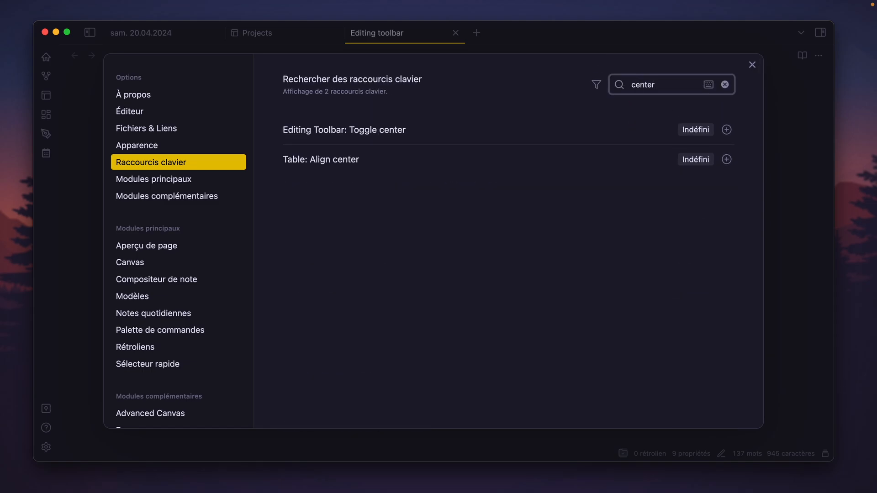
# Assign the shortcut ⌘⌥C to "Editing Toolbar: Toggle center" and return to the note.
pyautogui.click(727, 130)
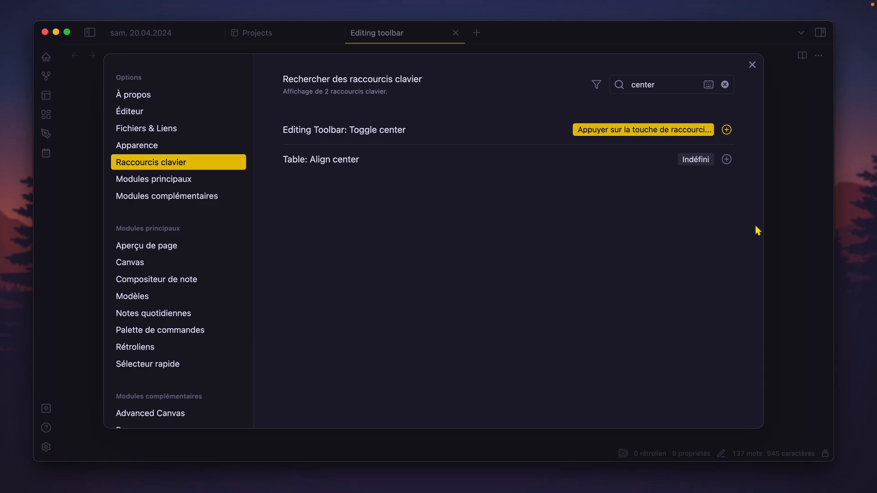
pyautogui.press('super+shift+c')
pyautogui.click(706, 130)
pyautogui.click(726, 130)
pyautogui.press('super+alt+c')
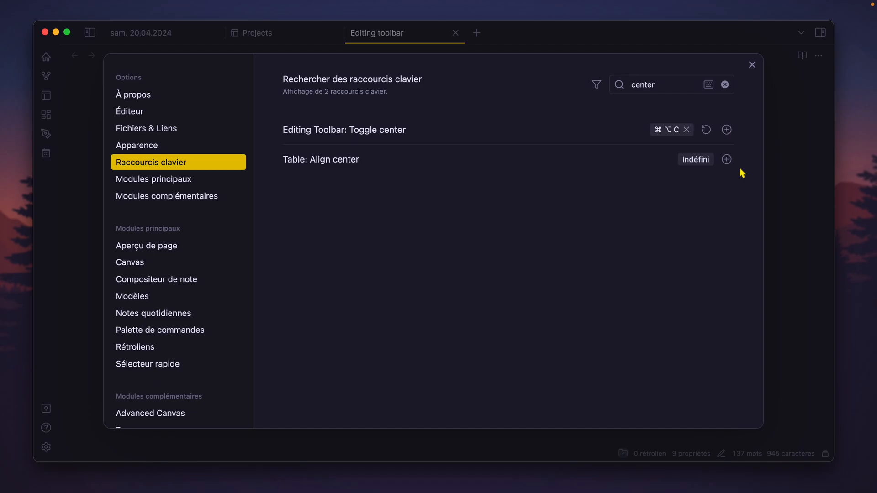
pyautogui.click(776, 168)
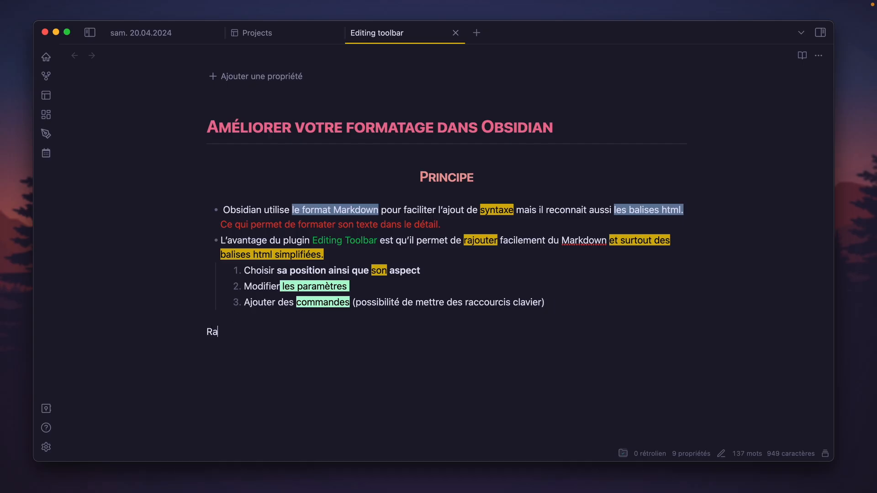
# Add the line "Rajoute d'autres infos" below the numbered list and center it.
pyautogui.write('tre ')
pyautogui.write(' infos')
pyautogui.moveTo(301, 332); pyautogui.dragTo(207, 337)
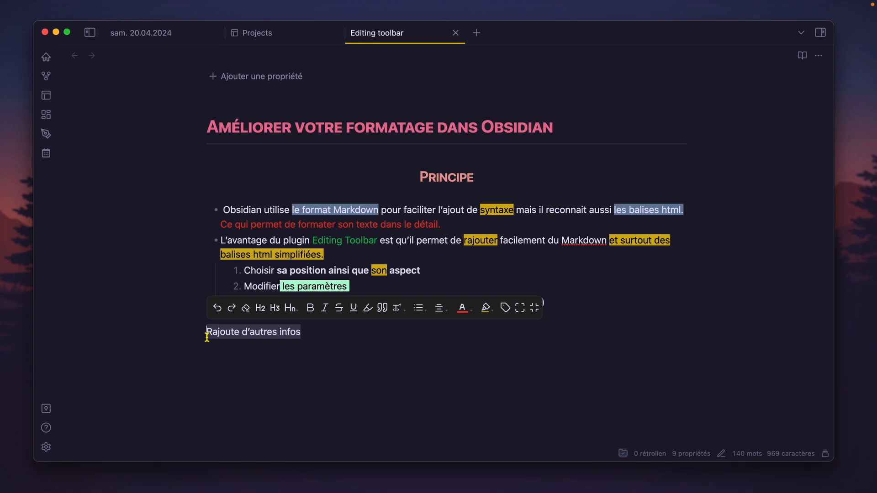
pyautogui.moveTo(440, 311)
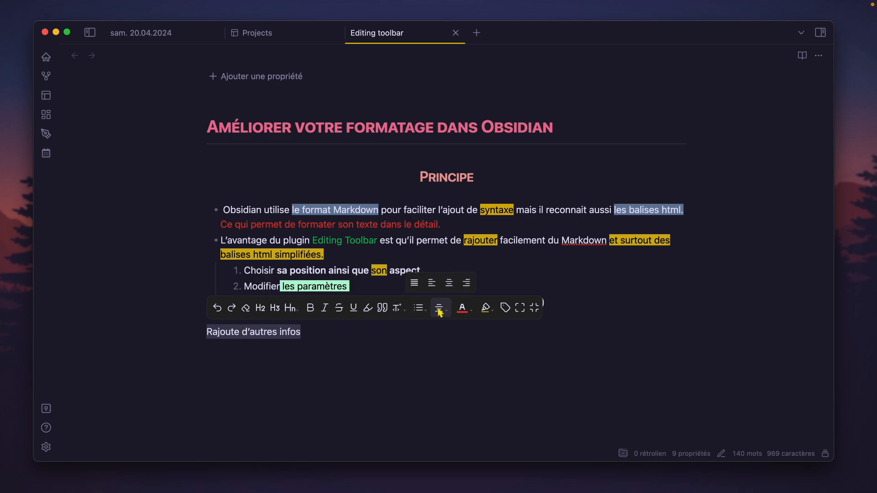
pyautogui.click(449, 283)
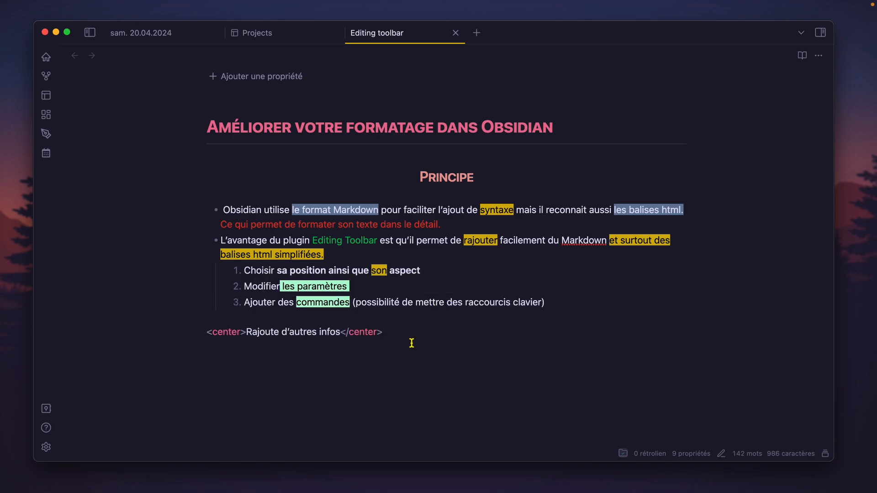
# Undo the centering of the added line, redo it, and view the rendered line.
pyautogui.click(412, 343)
pyautogui.press('super+z')
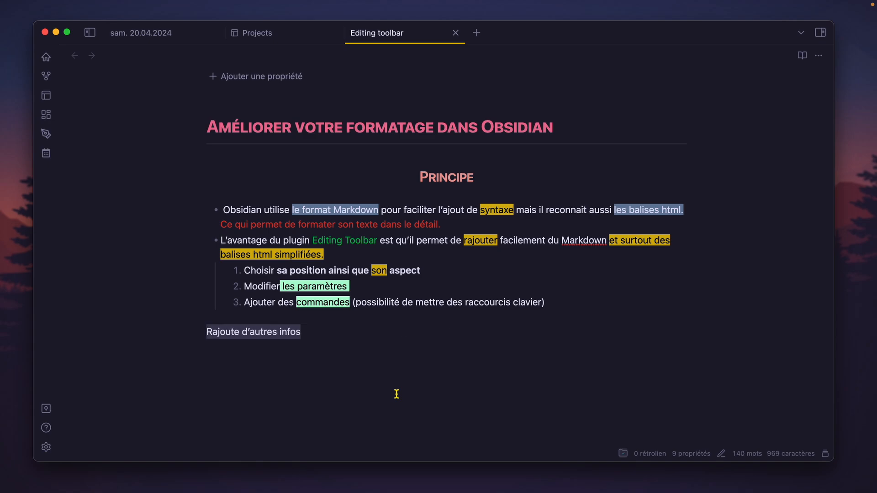
pyautogui.press('super+shift+z')
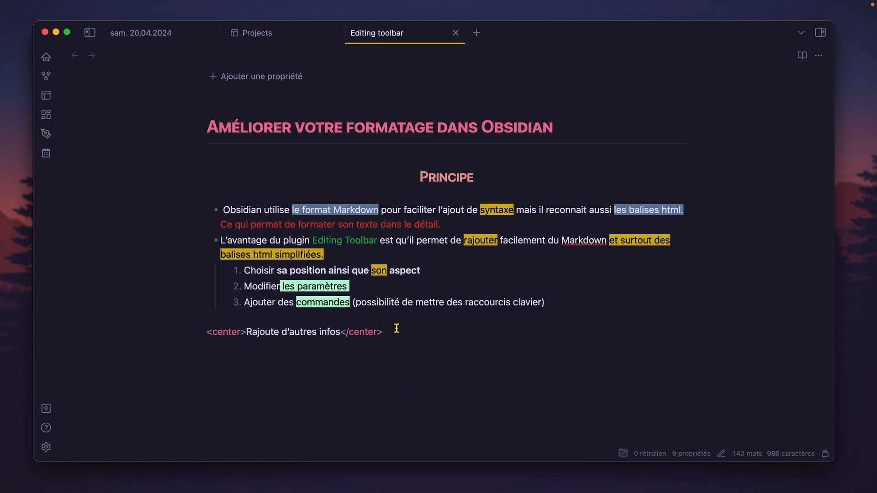
pyautogui.click(382, 357)
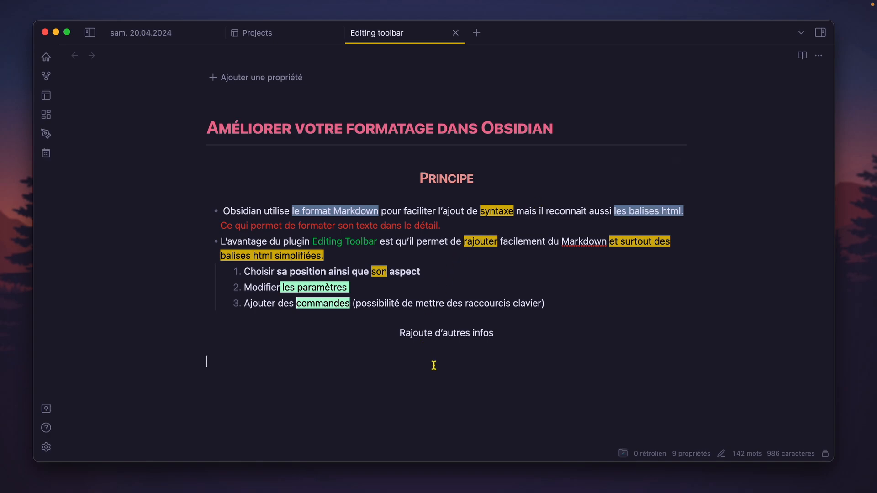
pyautogui.scroll(2, 435, 333)
pyautogui.scroll(-2, 432, 333)
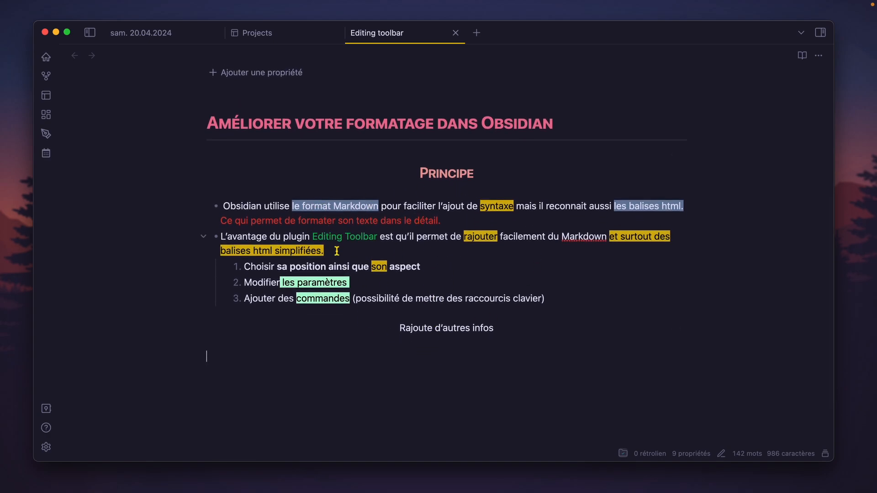
# Color the text "des raccourcis clavier)" in the third list item with the standard purple font color.
pyautogui.moveTo(558, 299); pyautogui.dragTo(447, 300)
pyautogui.click(707, 282)
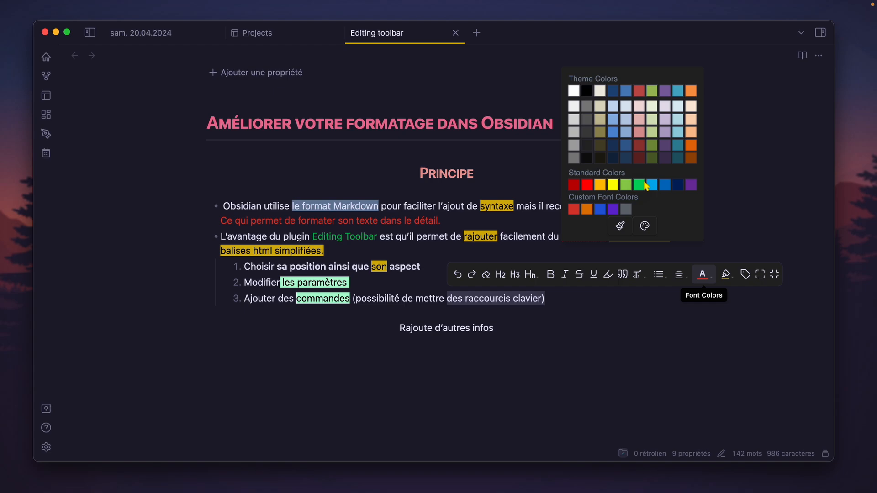
pyautogui.click(690, 184)
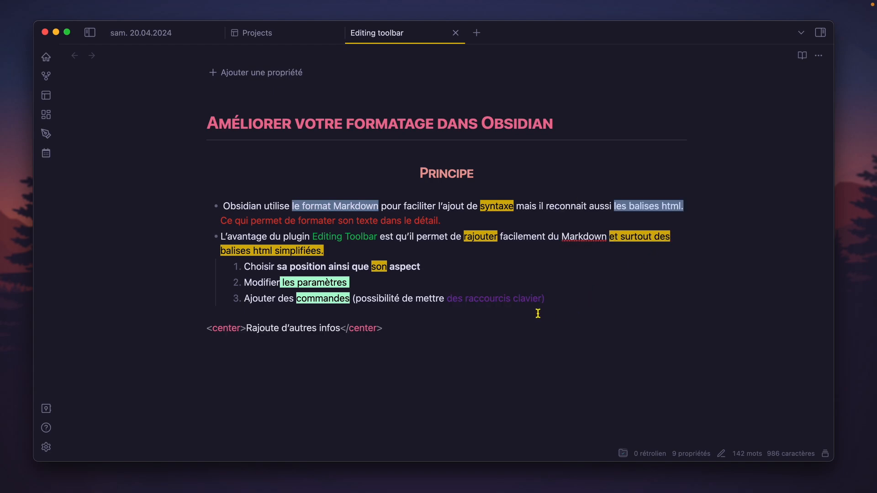
pyautogui.click(433, 288)
pyautogui.click(585, 312)
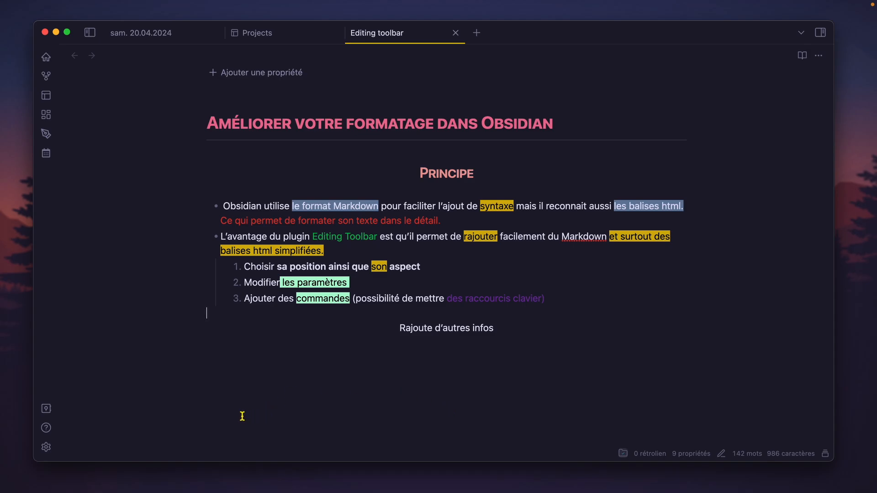
# Set the Editing Toolbar position to top in its plugin settings, choose its aesthetic, and return to the note.
pyautogui.click(46, 447)
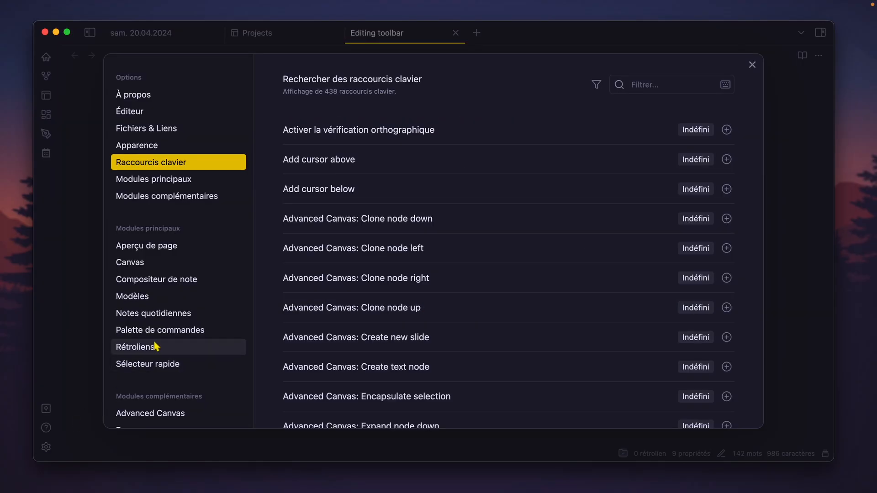
pyautogui.scroll(-10, 165, 341)
pyautogui.scroll(5, 187, 322)
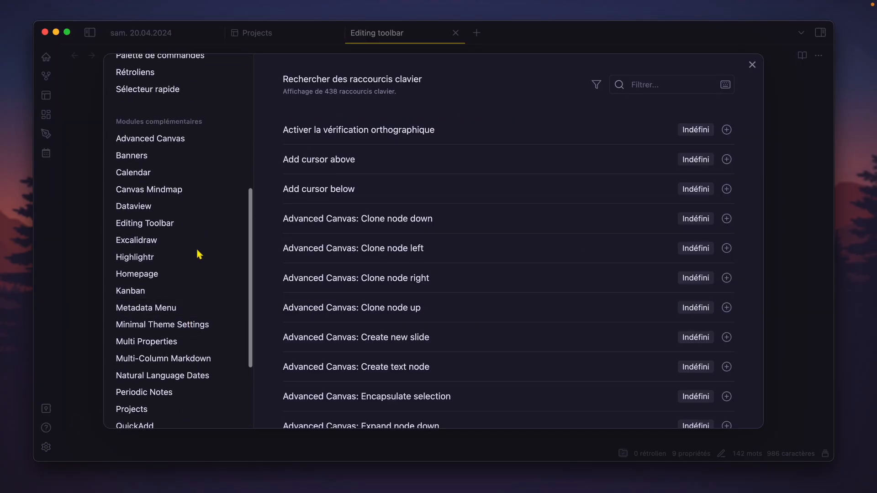
pyautogui.click(196, 221)
pyautogui.click(721, 285)
pyautogui.click(715, 305)
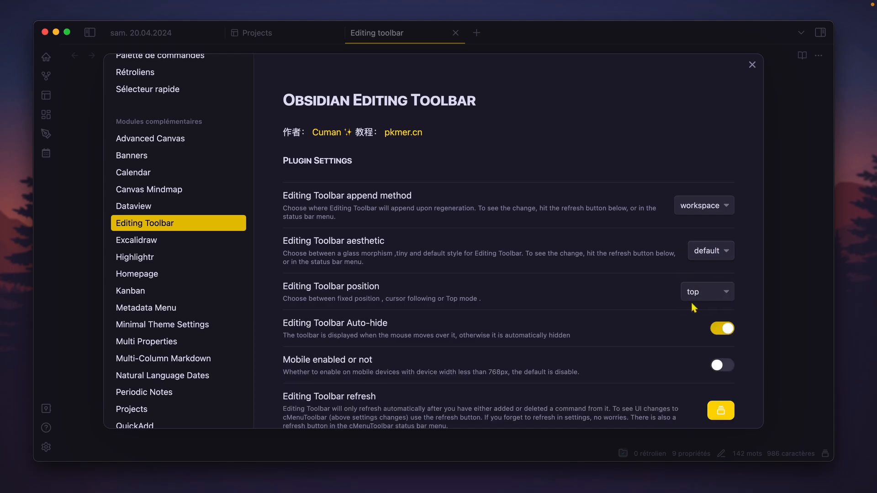
pyautogui.click(721, 250)
pyautogui.click(721, 242)
pyautogui.click(784, 324)
# Reveal the auto-hidden toolbar above the note and examine its commands.
pyautogui.moveTo(449, 73)
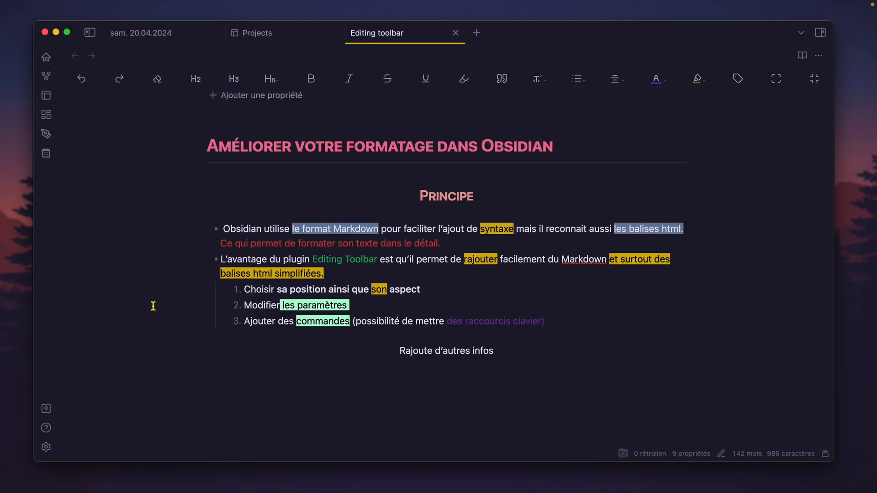
pyautogui.moveTo(632, 80)
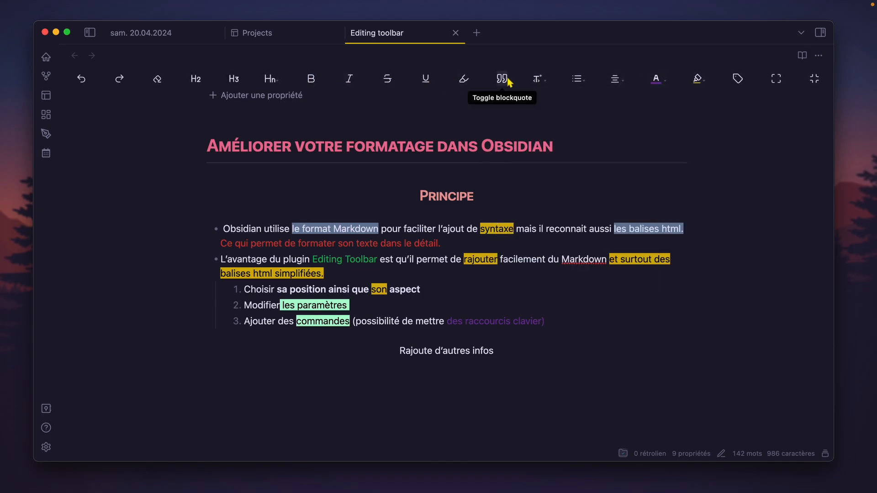
pyautogui.moveTo(540, 81)
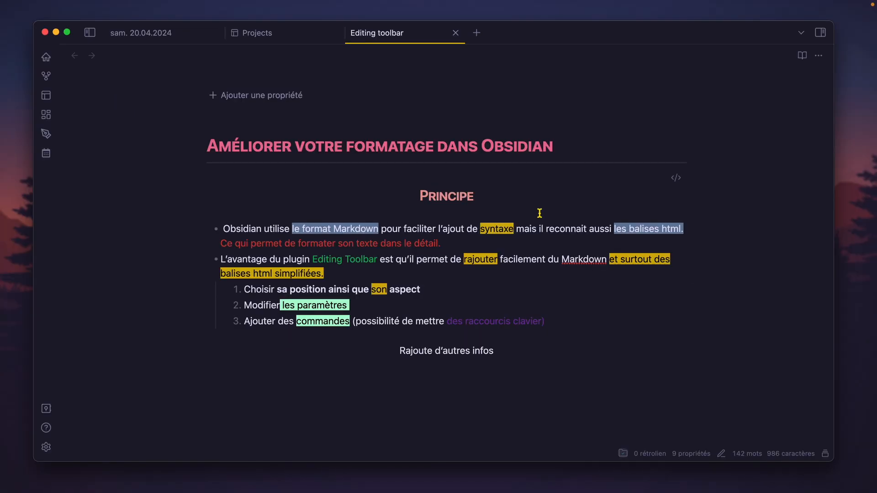
pyautogui.moveTo(572, 82)
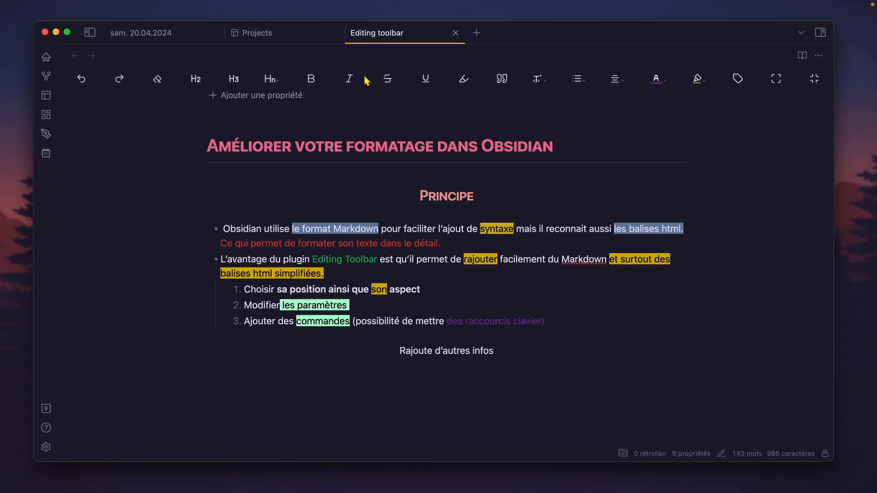